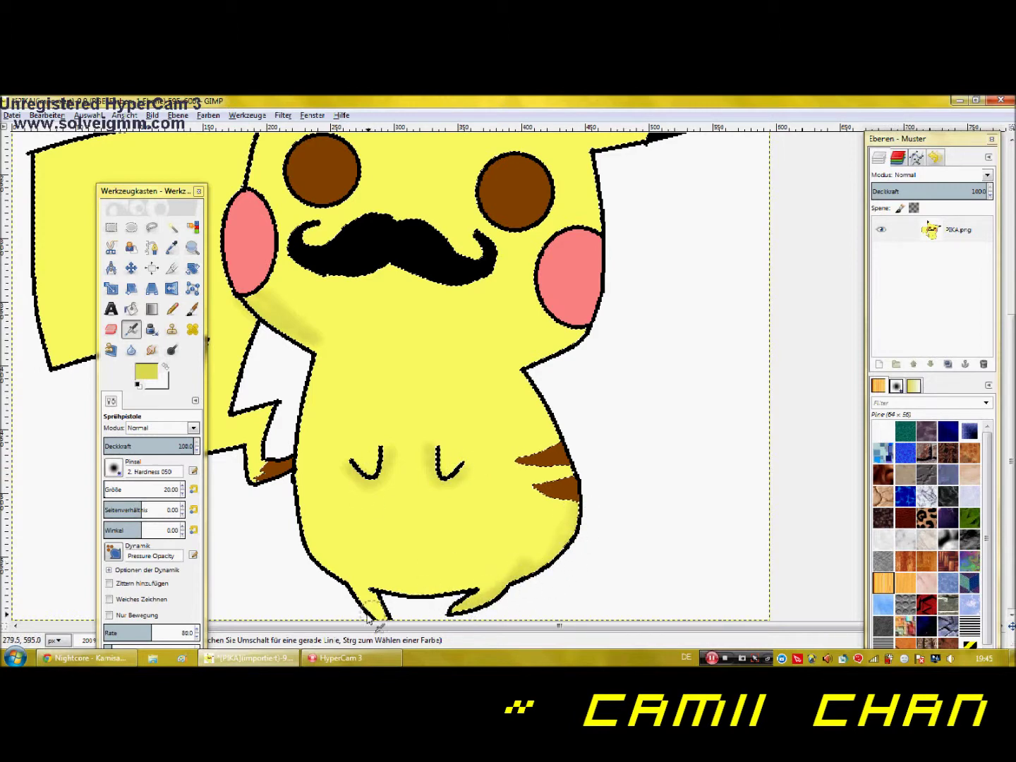
Step: Undo the recent airbrush shading strokes along the chin, hands and lower body of the Pikachu
{"action": "mouse_move", "coordinate": [591, 348]}
{"action": "left_mouse_down"}
{"action": "mouse_move", "coordinate": [492, 365]}
{"action": "mouse_move", "coordinate": [326, 365]}
{"action": "left_mouse_up"}
{"action": "mouse_move", "coordinate": [526, 372]}
{"action": "left_mouse_down"}
{"action": "mouse_move", "coordinate": [468, 379]}
{"action": "mouse_move", "coordinate": [534, 376]}
{"action": "left_mouse_up"}
{"action": "key", "text": "ctrl+z"}
{"action": "key", "text": "ctrl+z"}
{"action": "key", "text": "ctrl+z"}
{"action": "key", "text": "ctrl+z"}
{"action": "key", "text": "ctrl+z"}
{"action": "key", "text": "ctrl+z"}
{"action": "key", "text": "ctrl+z"}
Step: Airbrush darker yellow shading around the hands and on the yellow part and base of the right ear
{"action": "mouse_move", "coordinate": [432, 450]}
{"action": "left_mouse_down"}
{"action": "mouse_move", "coordinate": [448, 485]}
{"action": "mouse_move", "coordinate": [439, 452]}
{"action": "left_mouse_up"}
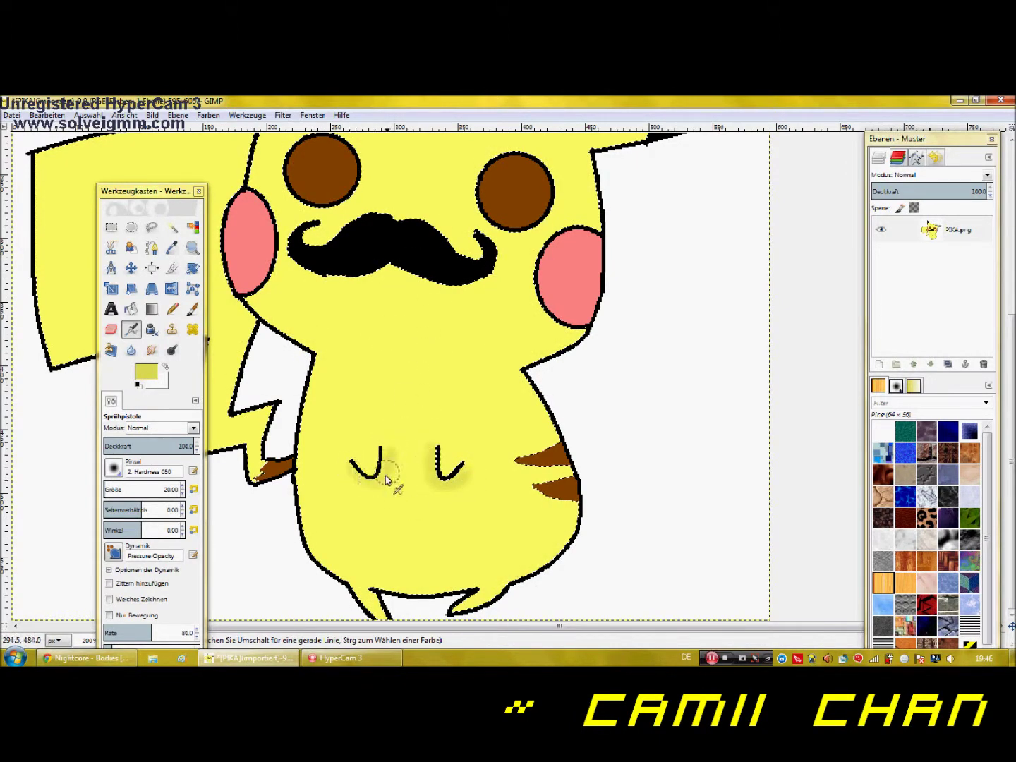
{"action": "scroll", "coordinate": [597, 296], "scroll_direction": "up", "scroll_amount": 5}
{"action": "left_click_drag", "start_coordinate": [545, 323], "coordinate": [569, 325]}
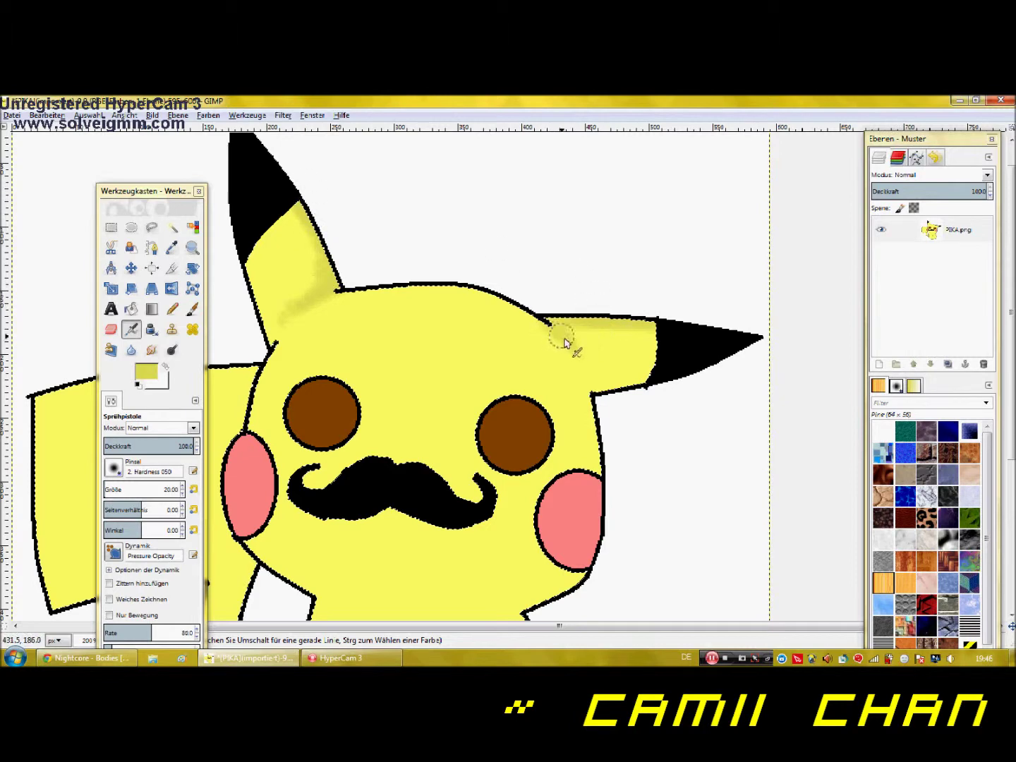
Step: Move the toolbox clear of the tail and airbrush darker yellow shading beside the head and on the tail's zigzag
{"action": "scroll", "coordinate": [585, 328], "scroll_direction": "down", "scroll_amount": 2}
{"action": "left_click_drag", "start_coordinate": [180, 192], "coordinate": [829, 197]}
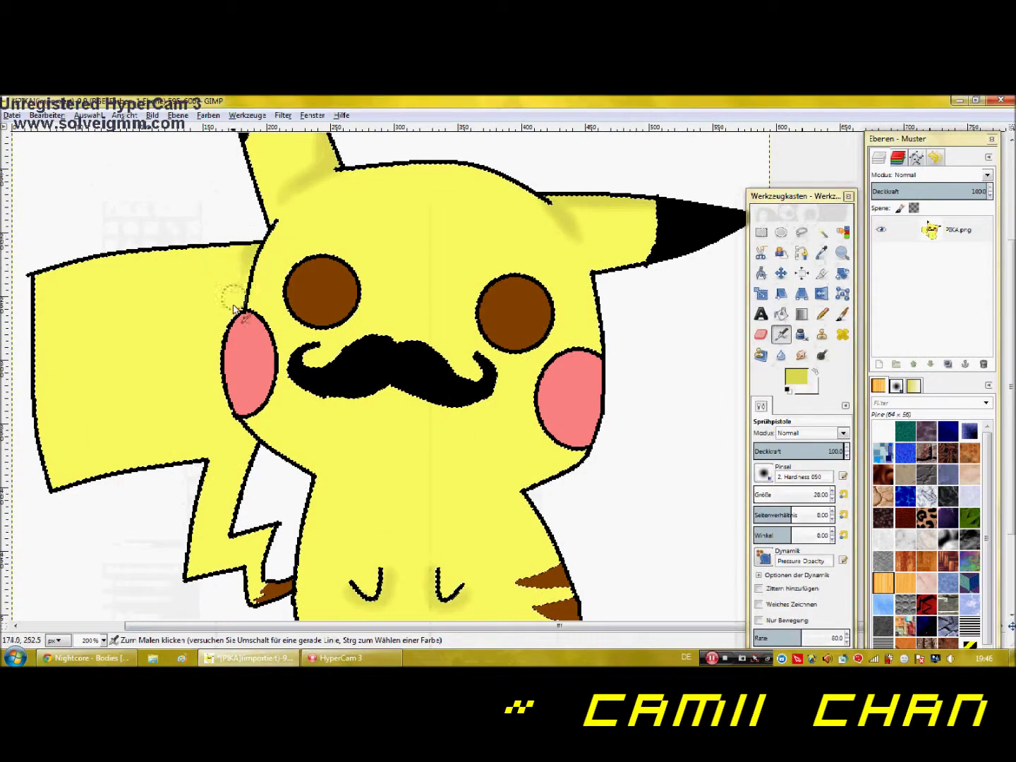
{"action": "left_click_drag", "start_coordinate": [218, 368], "coordinate": [236, 428]}
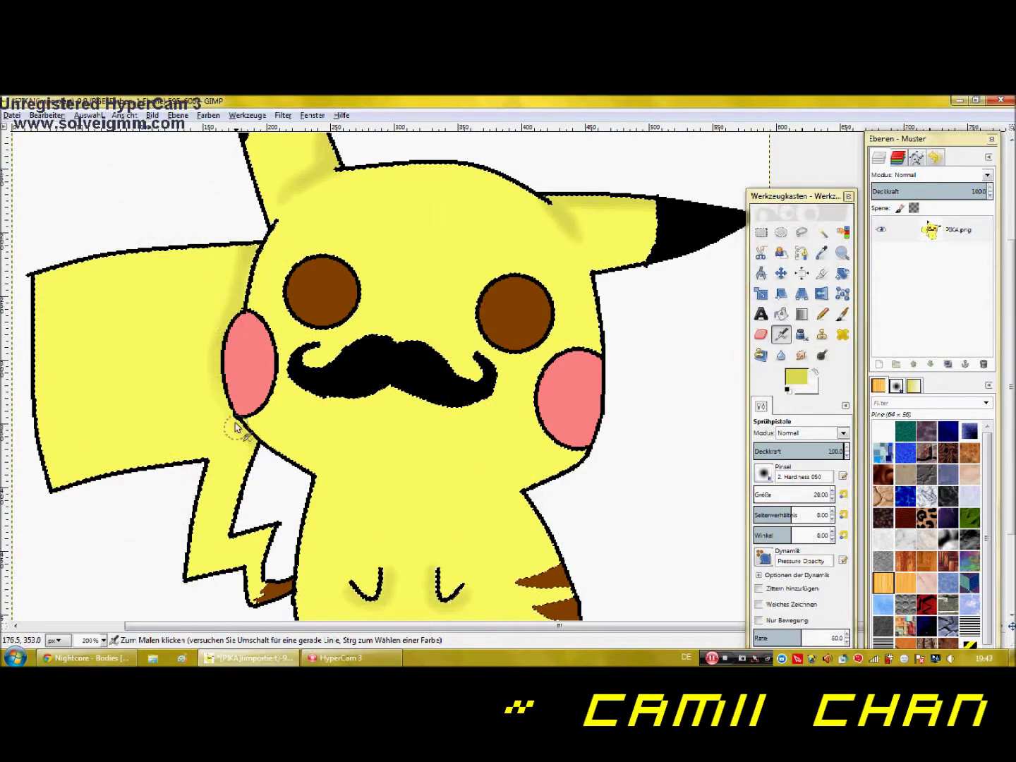
{"action": "left_click_drag", "start_coordinate": [194, 529], "coordinate": [221, 514]}
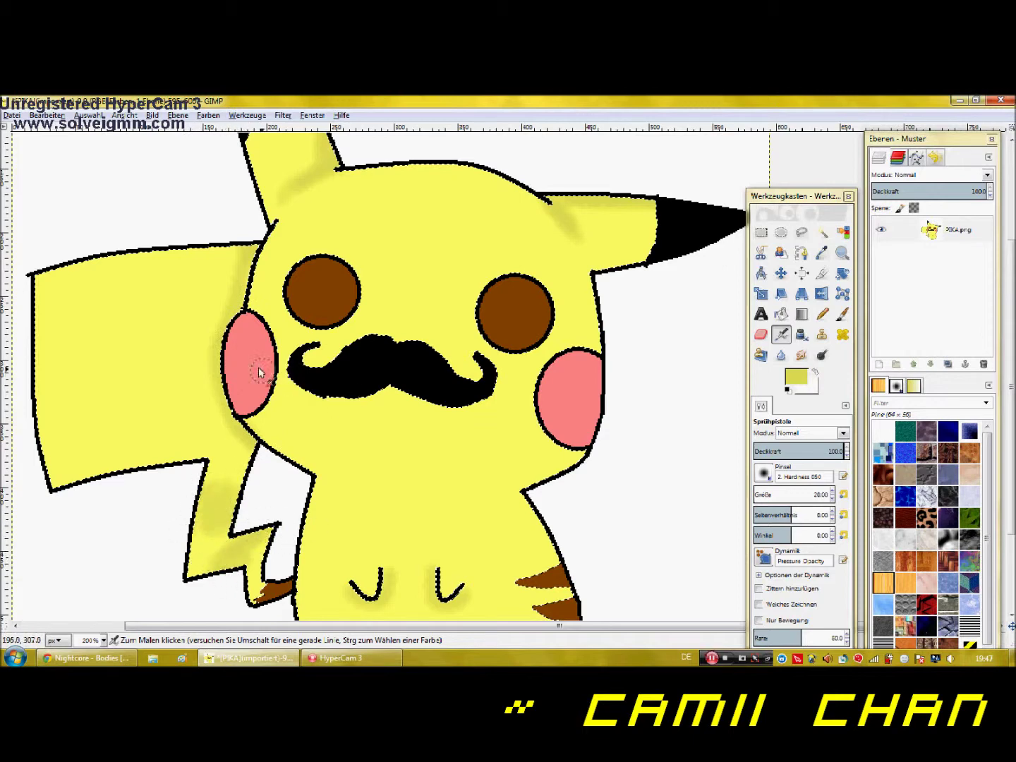
Step: Airbrush darker yellow shading under the chin, at the neck and along the lower right body and foot
{"action": "left_click_drag", "start_coordinate": [560, 488], "coordinate": [541, 490]}
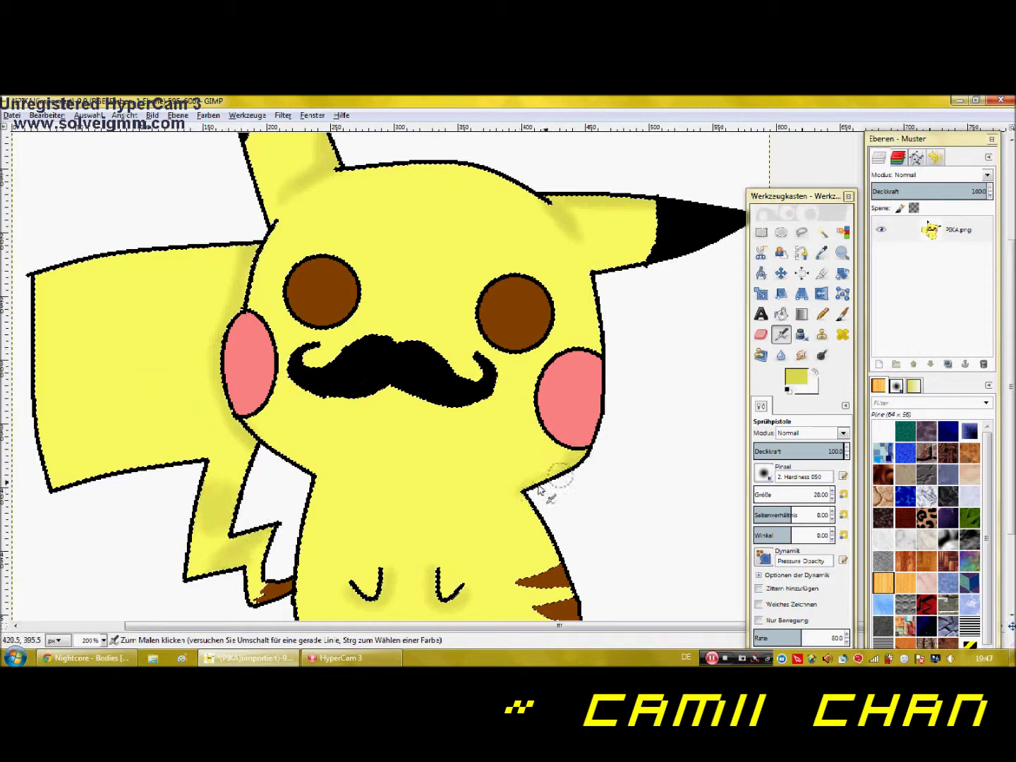
{"action": "scroll", "coordinate": [556, 535], "scroll_direction": "down", "scroll_amount": 3}
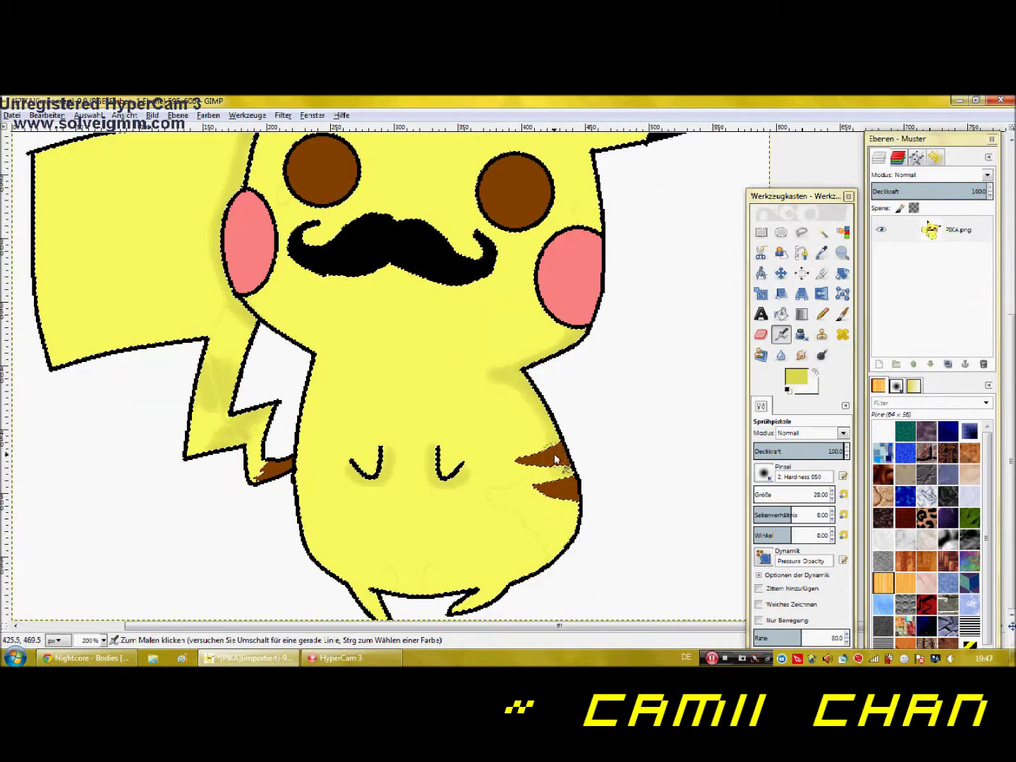
{"action": "mouse_move", "coordinate": [591, 496]}
{"action": "left_mouse_down"}
{"action": "mouse_move", "coordinate": [532, 582]}
{"action": "mouse_move", "coordinate": [456, 613]}
{"action": "left_mouse_up"}
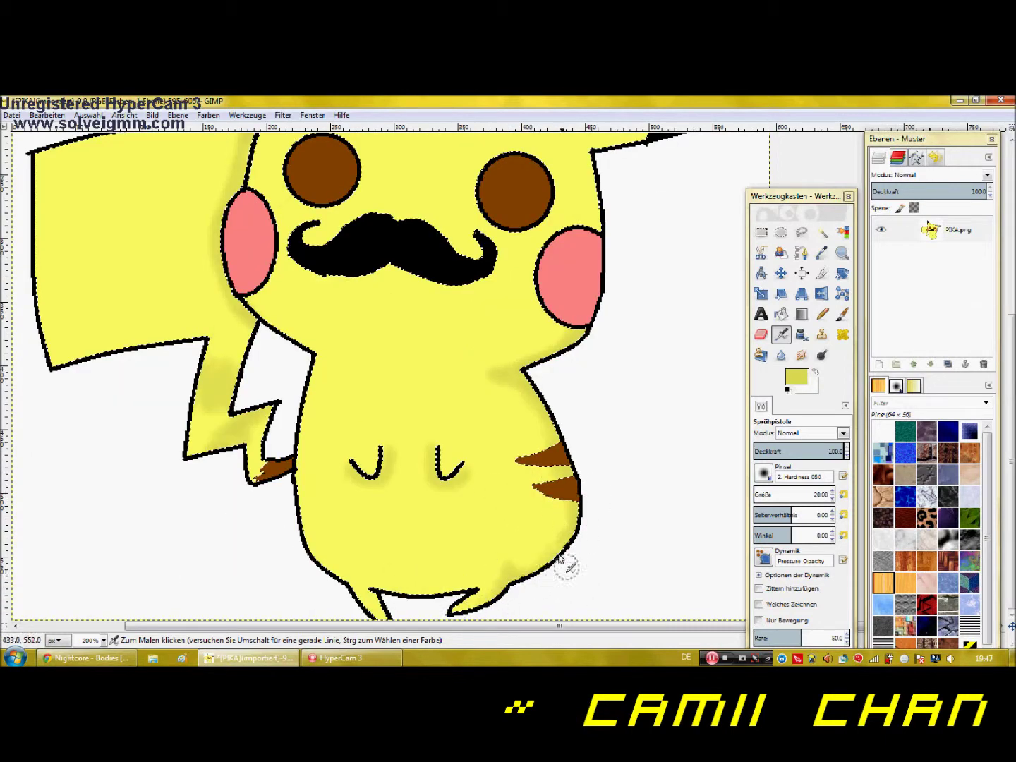
{"action": "scroll", "coordinate": [367, 353], "scroll_direction": "up", "scroll_amount": 2}
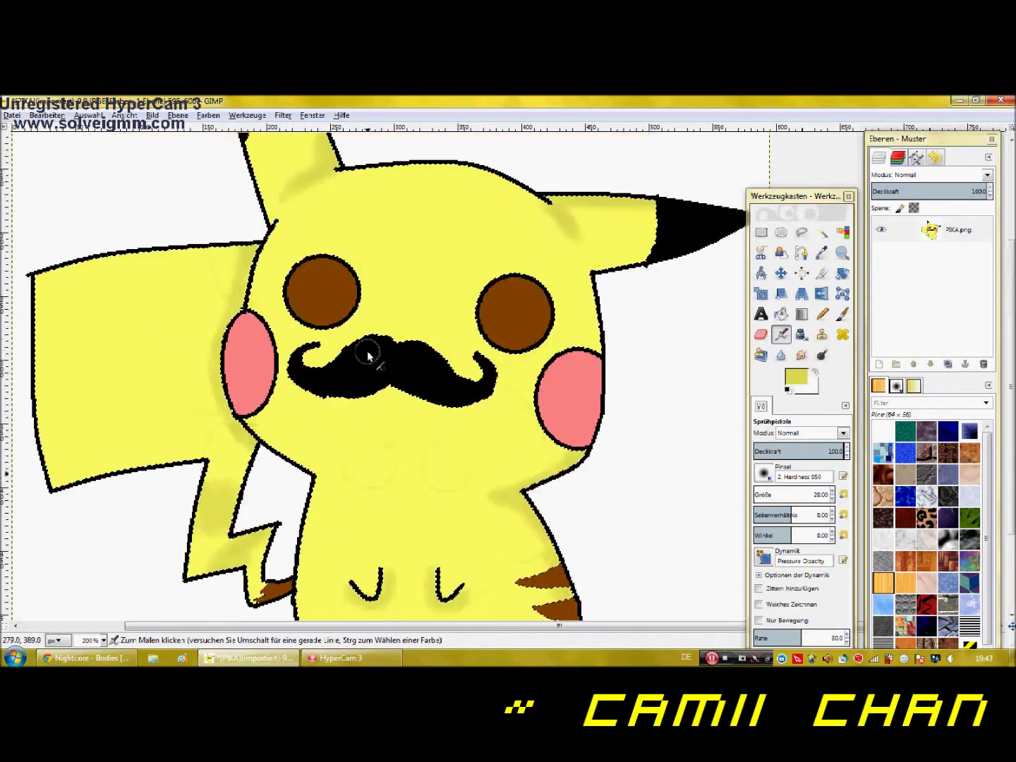
{"action": "scroll", "coordinate": [282, 335], "scroll_direction": "down", "scroll_amount": 2}
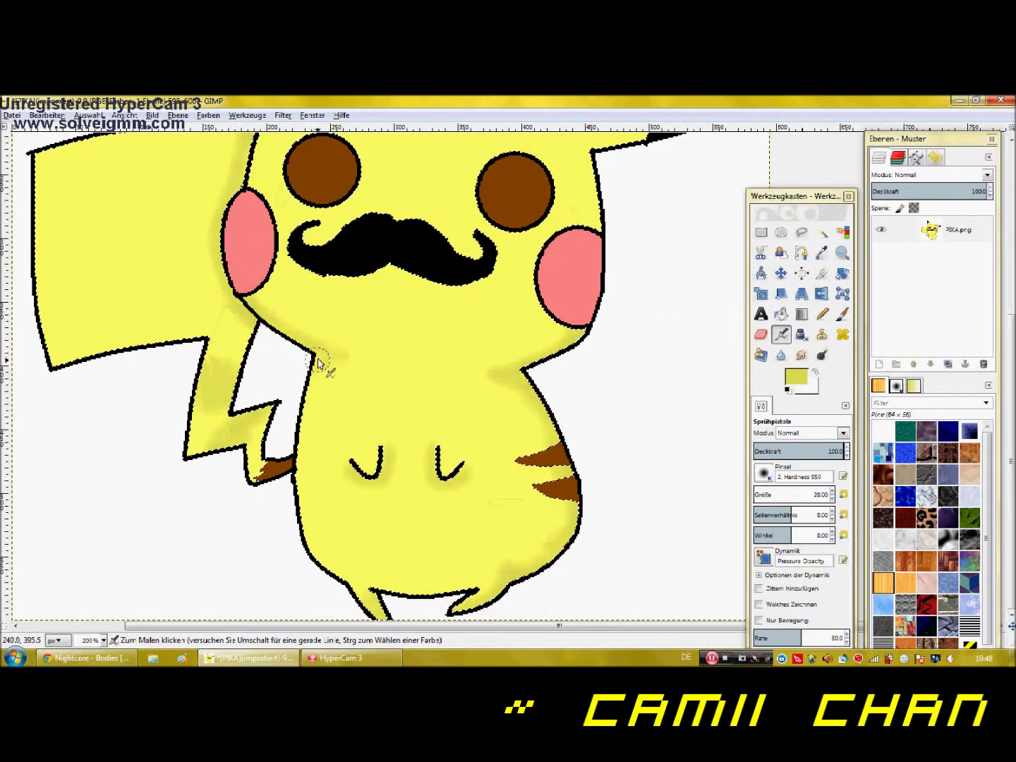
{"action": "key", "text": "ctrl+z"}
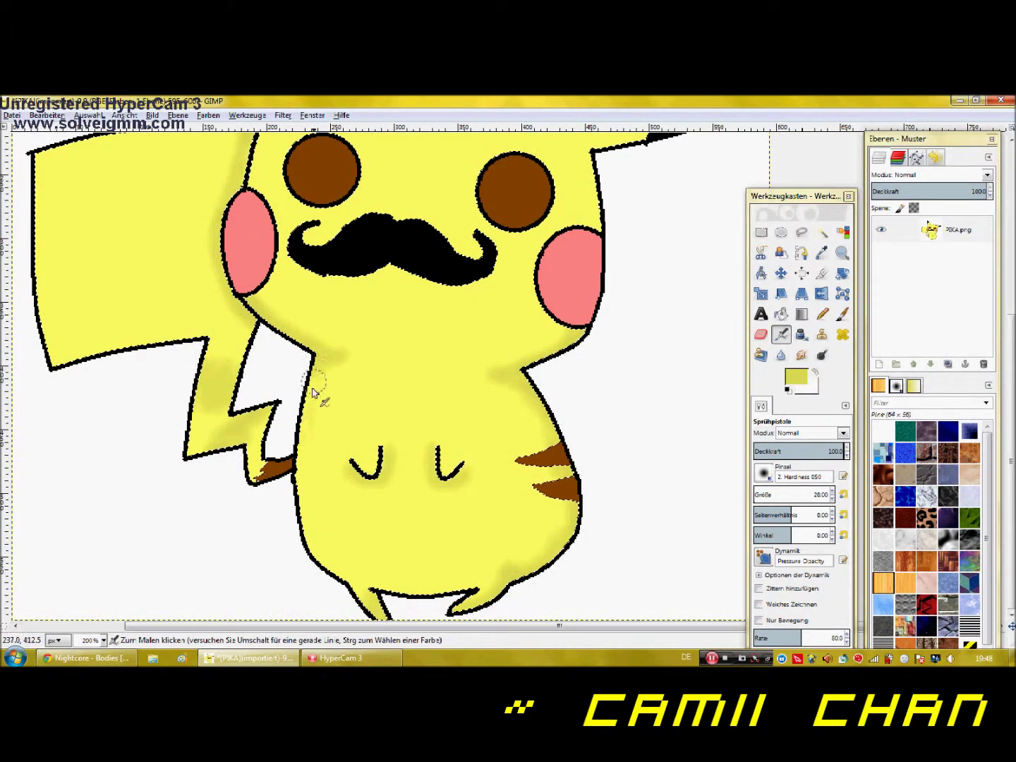
{"action": "key", "text": "shift+ctrl+n"}
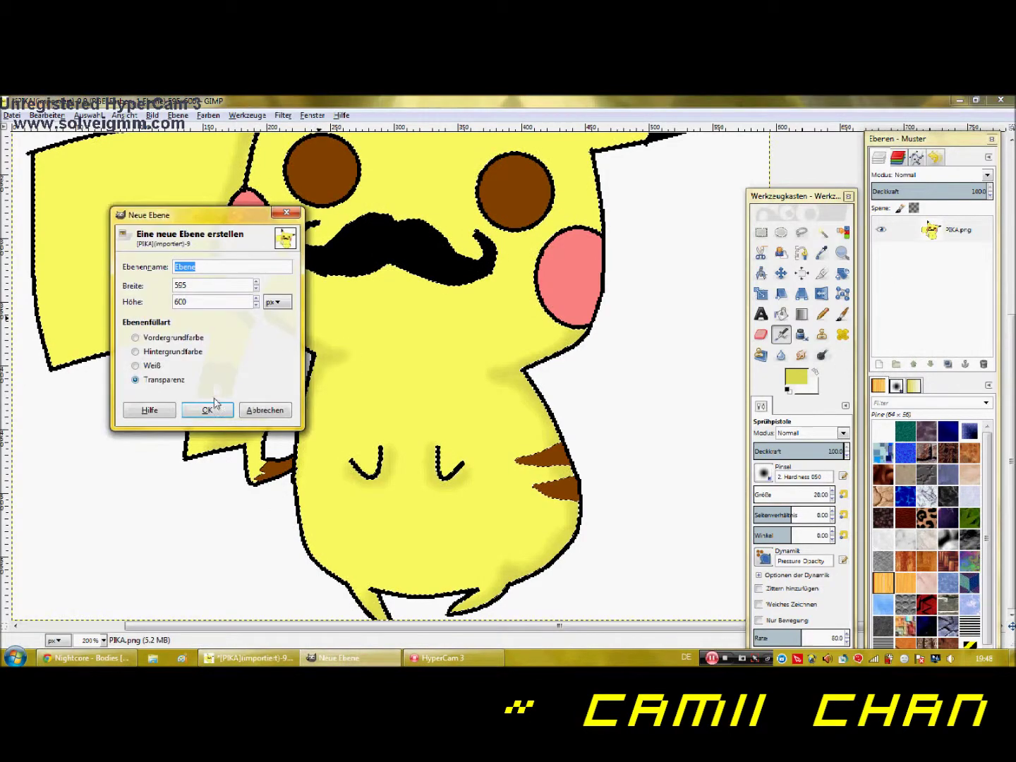
{"action": "key", "text": "Return"}
{"action": "key", "text": "n"}
{"action": "key", "text": "ctrl+z"}
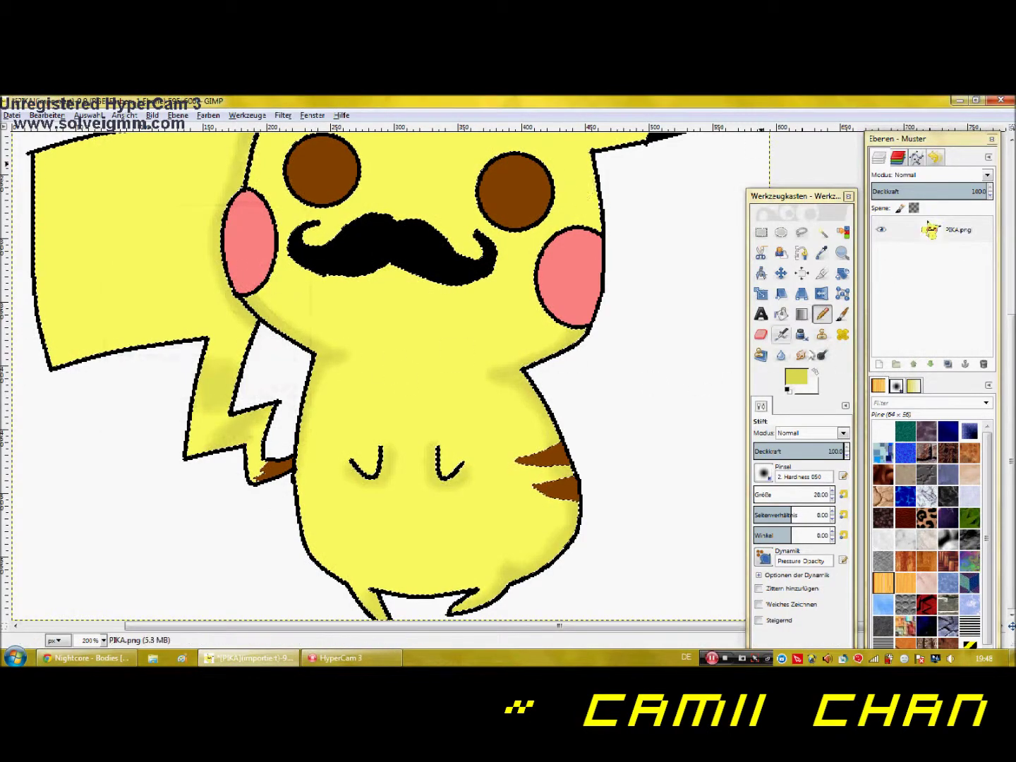
{"action": "key", "text": "a"}
Step: Select the pink cheek areas by colour and pick their pink as the foreground colour
{"action": "scroll", "coordinate": [244, 265], "scroll_direction": "up", "scroll_amount": 6}
{"action": "scroll", "coordinate": [199, 340], "scroll_direction": "down", "scroll_amount": 6}
{"action": "scroll", "coordinate": [370, 334], "scroll_direction": "up", "scroll_amount": 6}
{"action": "scroll", "coordinate": [635, 406], "scroll_direction": "down", "scroll_amount": 6}
{"action": "left_click", "coordinate": [842, 233]}
{"action": "left_click", "coordinate": [575, 276]}
{"action": "left_click", "coordinate": [823, 253]}
{"action": "left_click", "coordinate": [575, 276]}
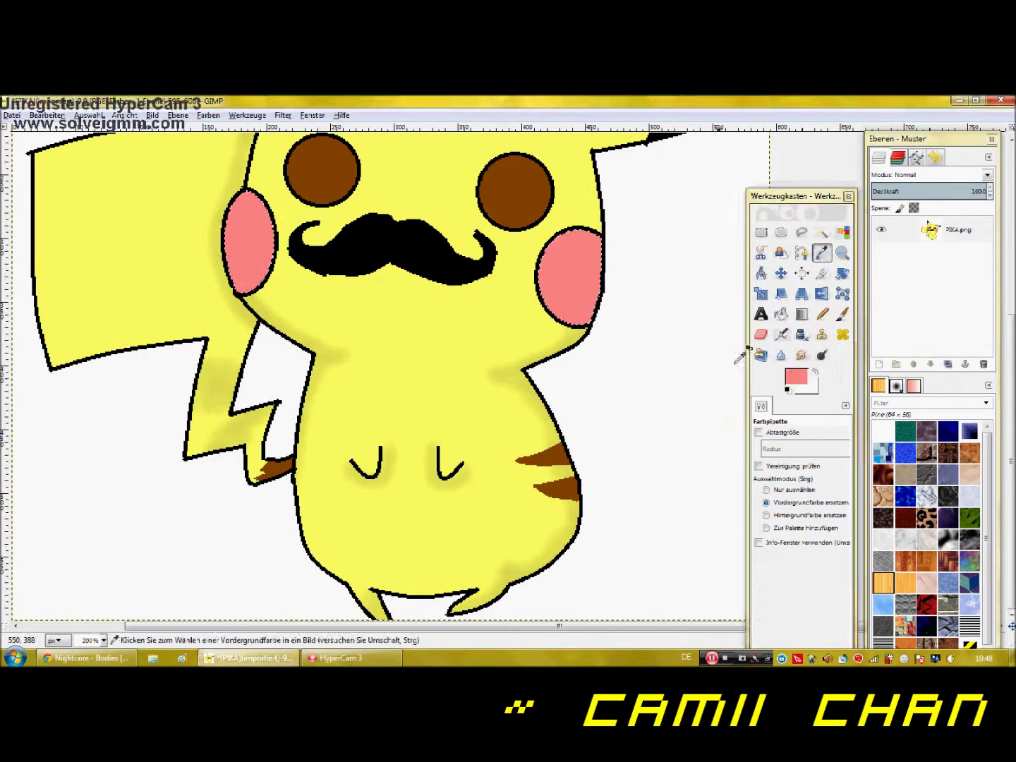
Step: Set the foreground to a stronger red-pink and airbrush shading along the edges of both cheeks
{"action": "left_click", "coordinate": [797, 376]}
{"action": "left_click_drag", "start_coordinate": [794, 341], "coordinate": [795, 325]}
{"action": "left_click", "coordinate": [910, 443]}
{"action": "left_click", "coordinate": [781, 334]}
{"action": "mouse_move", "coordinate": [565, 247]}
{"action": "left_mouse_down"}
{"action": "mouse_move", "coordinate": [549, 243]}
{"action": "mouse_move", "coordinate": [598, 311]}
{"action": "left_mouse_up"}
{"action": "left_click_drag", "start_coordinate": [263, 205], "coordinate": [240, 214]}
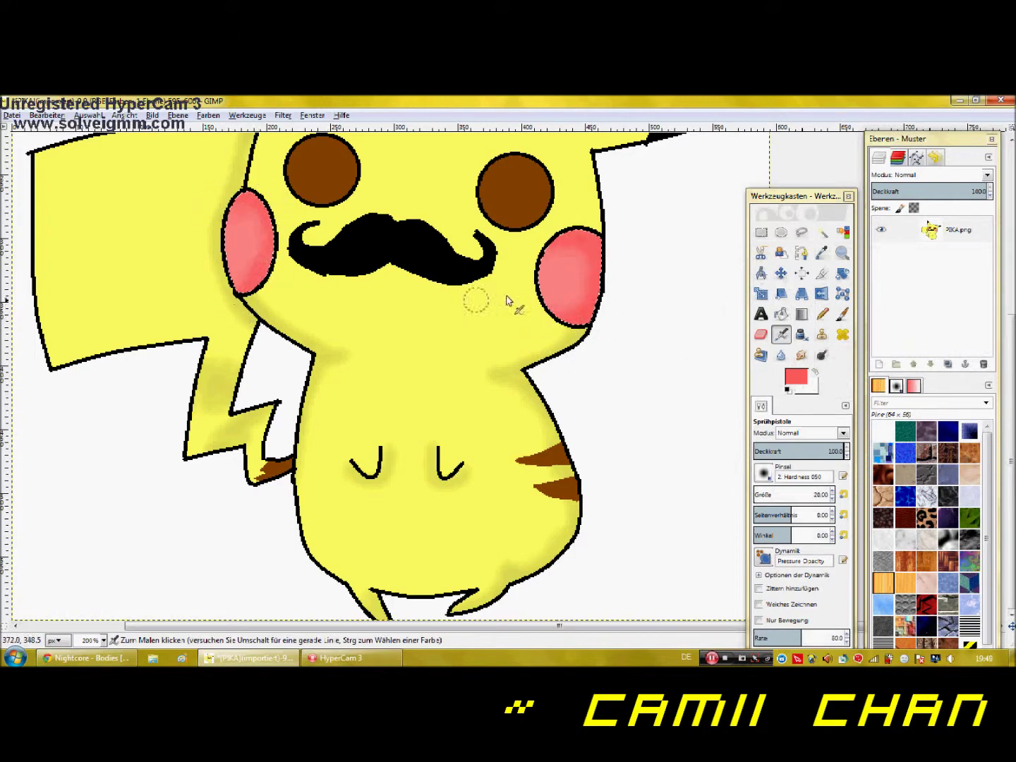
Step: Set the foreground to ffa9a9 and airbrush highlights on both cheeks, using brush size 5 for the small spots
{"action": "left_click", "coordinate": [797, 377]}
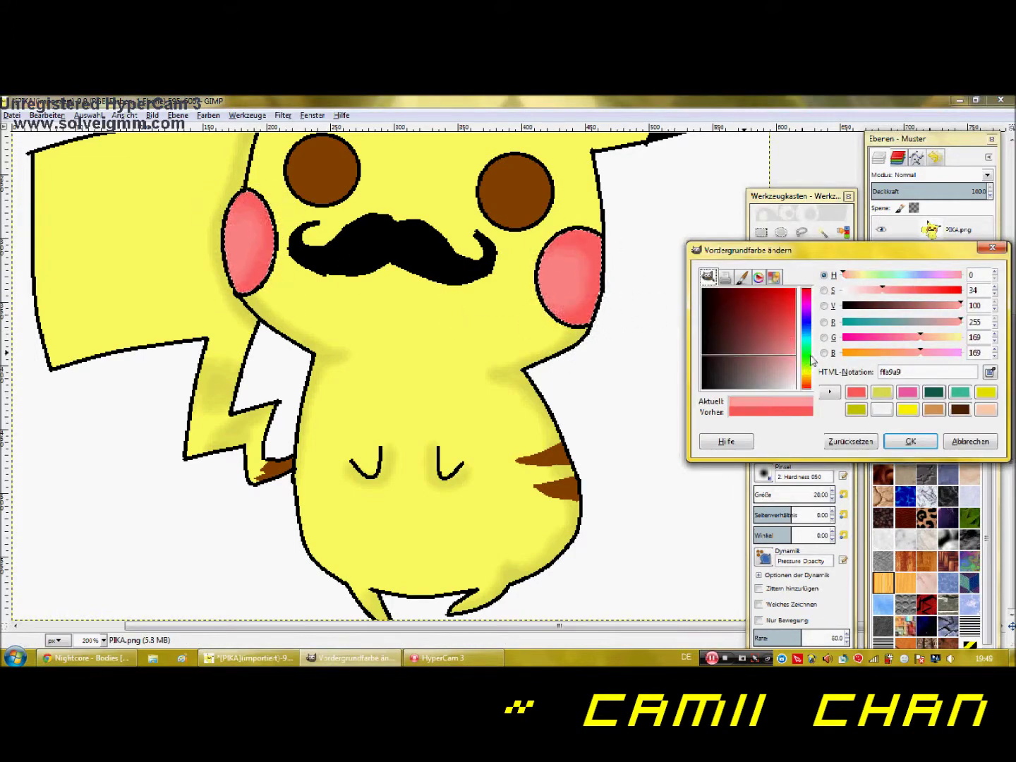
{"action": "left_click", "coordinate": [910, 443]}
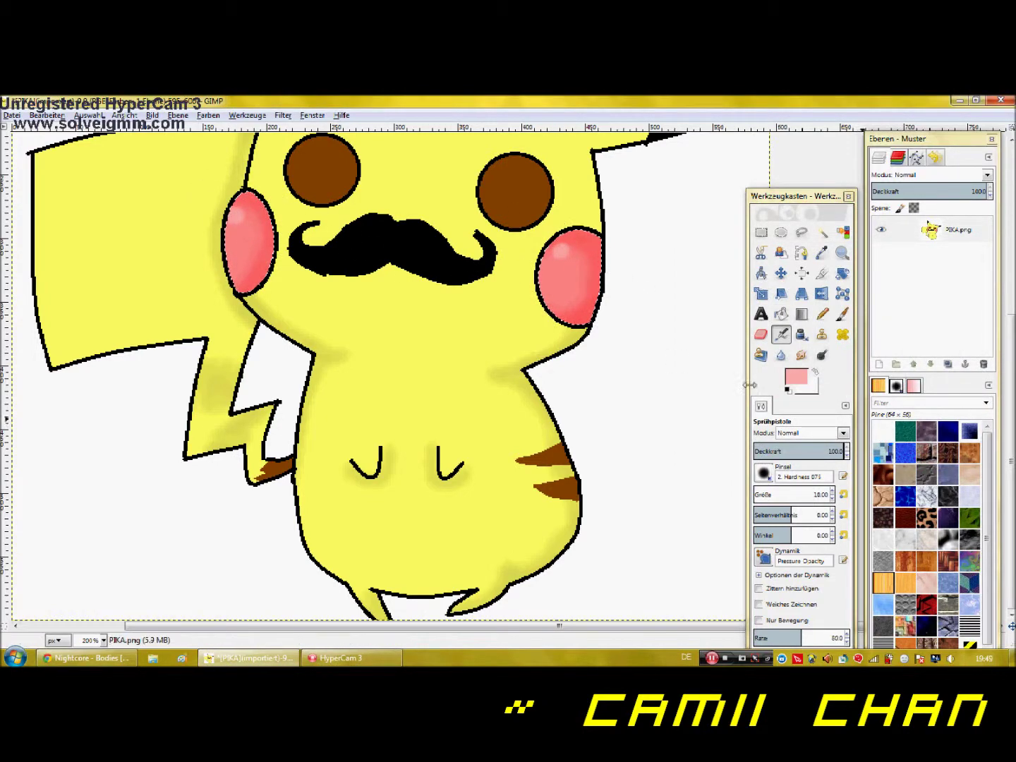
{"action": "left_click_drag", "start_coordinate": [829, 500], "coordinate": [819, 499]}
{"action": "left_click", "coordinate": [556, 264]}
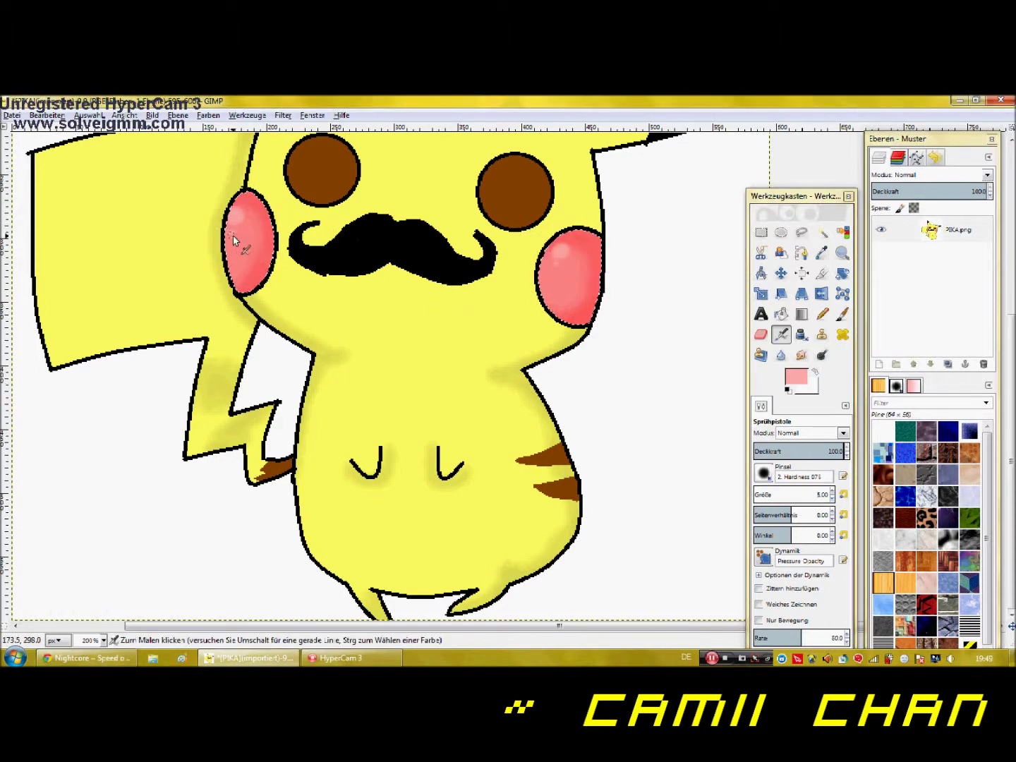
Step: Select all brown areas by colour and pick the body stripe's brown as the foreground colour
{"action": "scroll", "coordinate": [706, 262], "scroll_direction": "up", "scroll_amount": 2}
{"action": "scroll", "coordinate": [733, 248], "scroll_direction": "down", "scroll_amount": 2}
{"action": "left_click", "coordinate": [842, 232]}
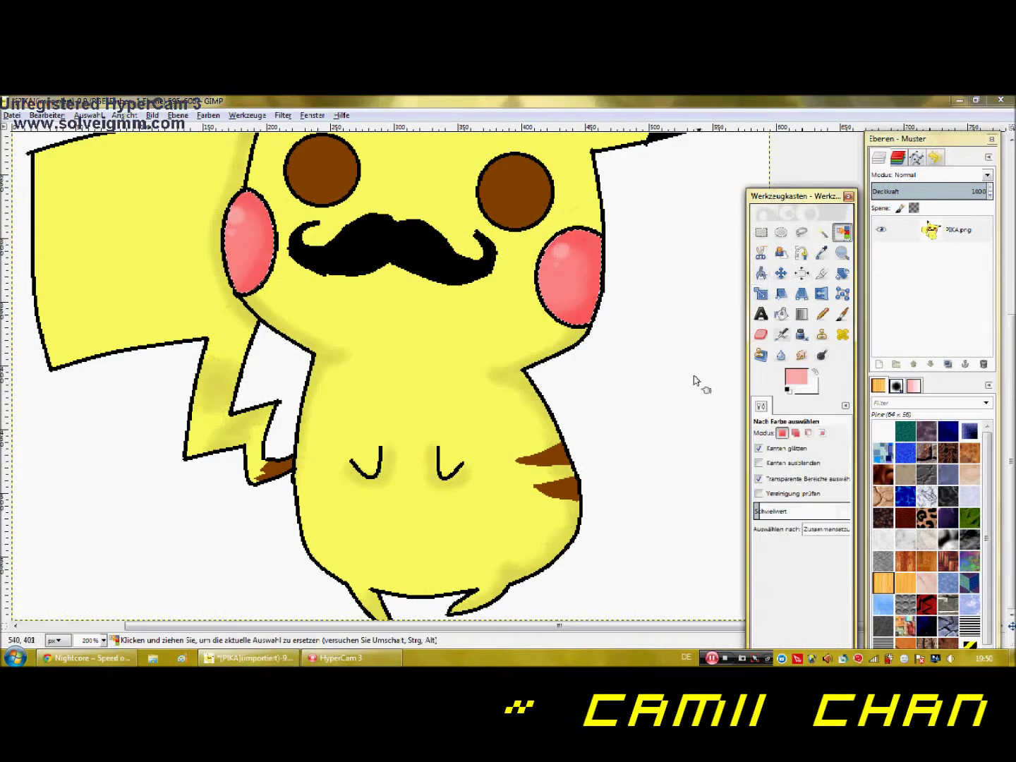
{"action": "left_click", "coordinate": [559, 486]}
{"action": "left_click", "coordinate": [823, 253]}
{"action": "left_click", "coordinate": [561, 460]}
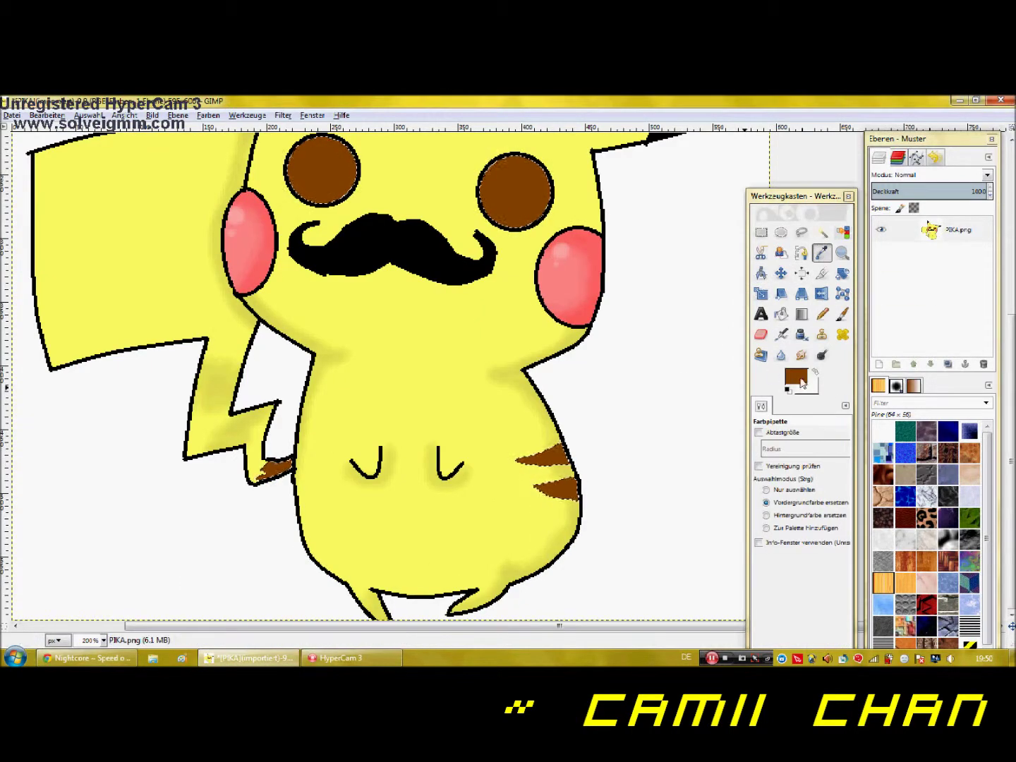
Step: Set a darker brown foreground and airbrush shading on the body stripes with brush size 20
{"action": "left_click", "coordinate": [796, 377]}
{"action": "left_click", "coordinate": [739, 291]}
{"action": "left_click", "coordinate": [912, 442]}
{"action": "left_click", "coordinate": [782, 335]}
{"action": "left_click_drag", "start_coordinate": [830, 496], "coordinate": [816, 495]}
{"action": "type", "text": "20"}
{"action": "left_click_drag", "start_coordinate": [544, 443], "coordinate": [574, 494]}
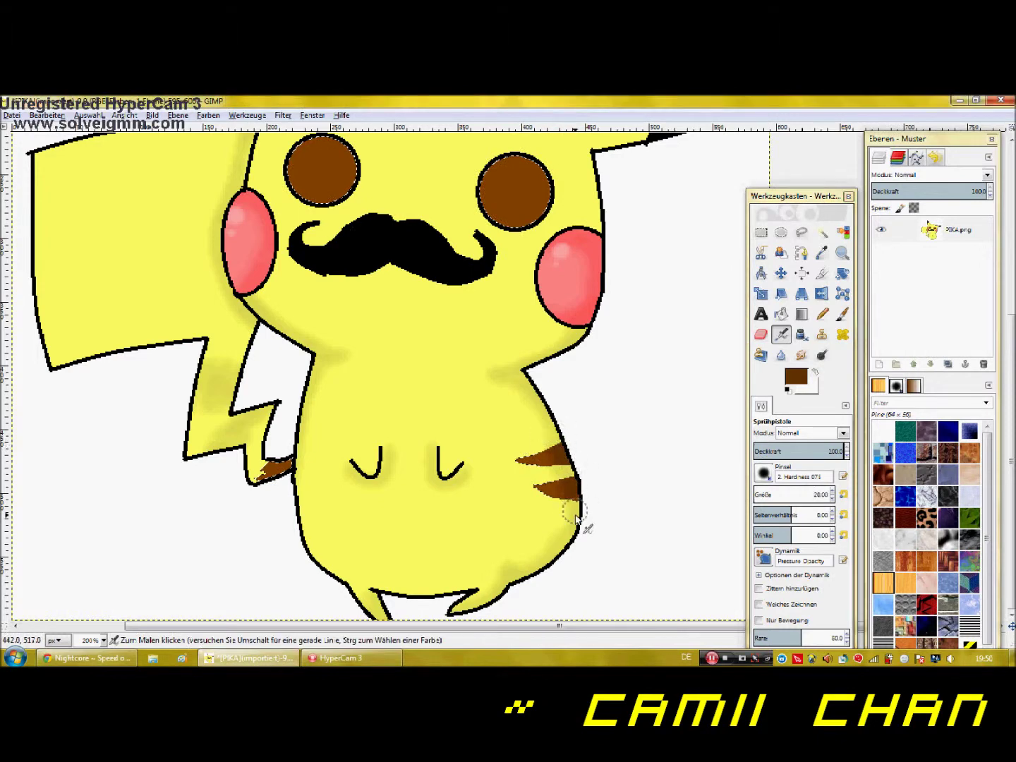
Step: Darken the brown foreground further and airbrush shading into the centre of the right eye
{"action": "scroll", "coordinate": [512, 443], "scroll_direction": "up", "scroll_amount": 5}
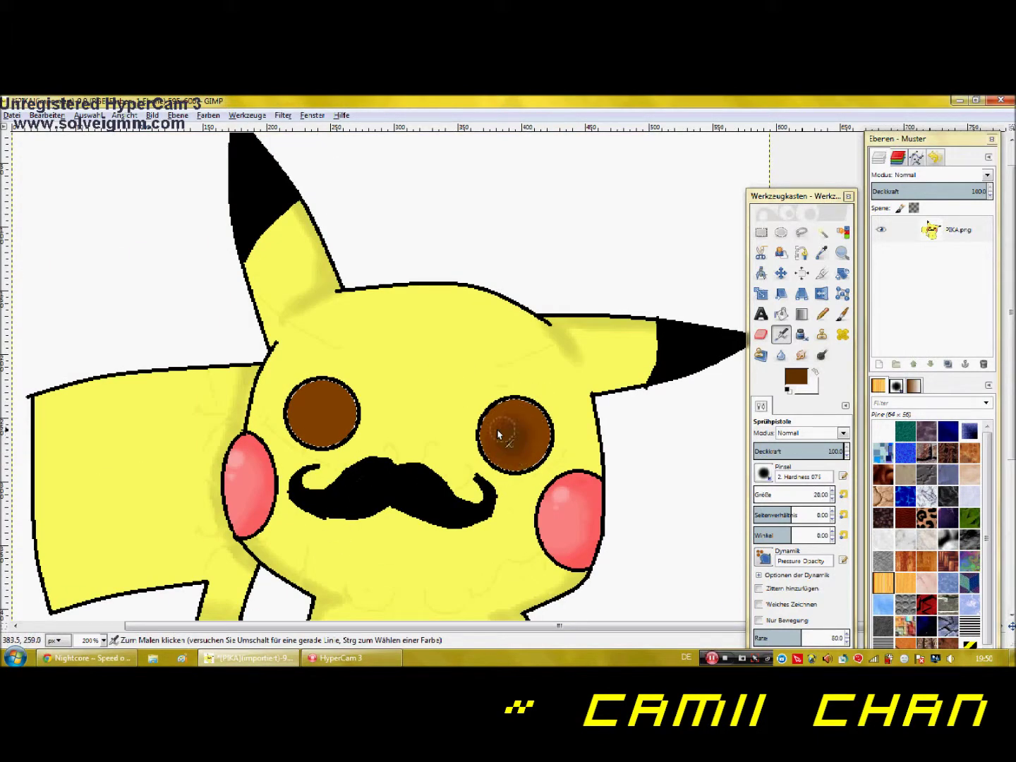
{"action": "left_click", "coordinate": [796, 377]}
{"action": "left_click", "coordinate": [731, 290]}
{"action": "left_click", "coordinate": [910, 441]}
{"action": "left_click_drag", "start_coordinate": [511, 438], "coordinate": [522, 441]}
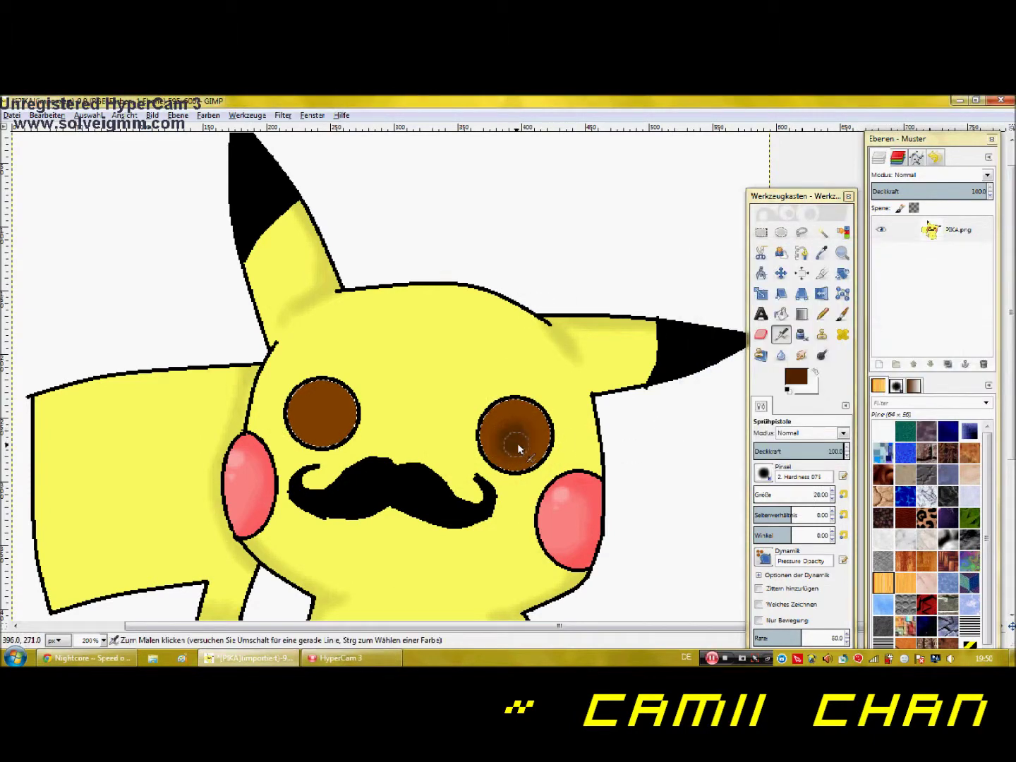
Step: Move the layers dock aside and airbrush dark brown over the right eye, leaving its lower rim lighter
{"action": "left_click", "coordinate": [842, 252]}
{"action": "left_click", "coordinate": [594, 439]}
{"action": "left_click", "coordinate": [768, 469]}
{"action": "left_click", "coordinate": [443, 407]}
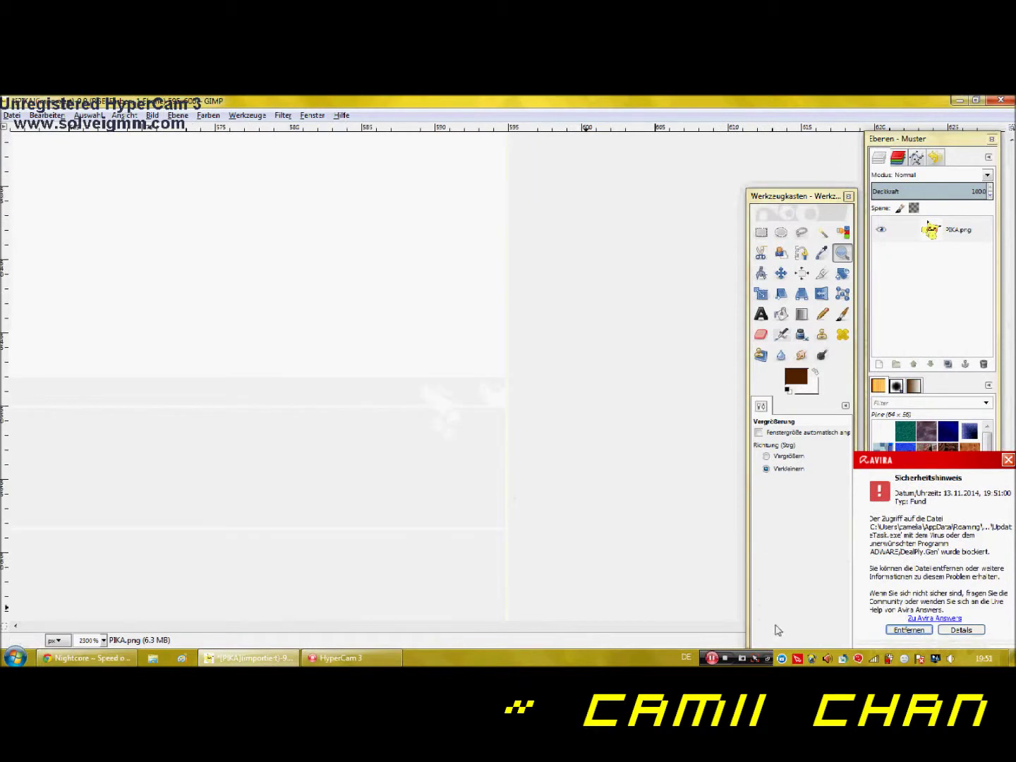
{"action": "left_click_drag", "start_coordinate": [899, 138], "coordinate": [595, 135]}
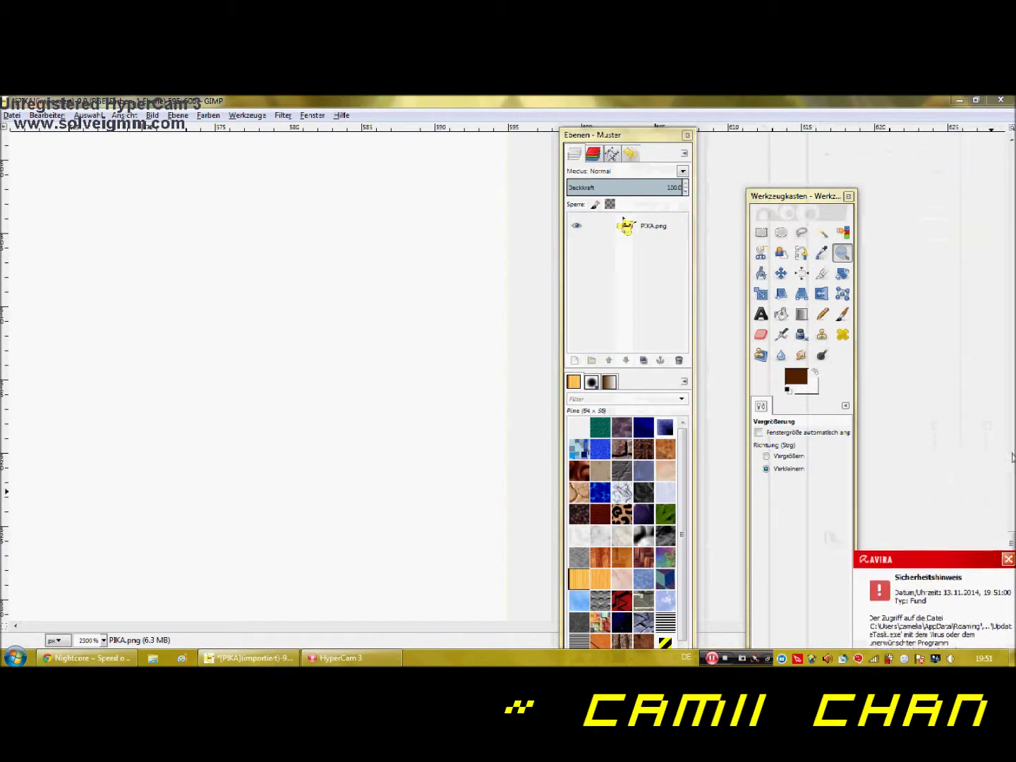
{"action": "left_click", "coordinate": [1008, 521]}
{"action": "left_click_drag", "start_coordinate": [931, 625], "coordinate": [589, 625]}
{"action": "left_click", "coordinate": [490, 410]}
{"action": "left_click", "coordinate": [490, 410]}
{"action": "left_click", "coordinate": [490, 410]}
{"action": "scroll", "coordinate": [490, 410], "scroll_direction": "up", "scroll_amount": 15}
{"action": "left_click_drag", "start_coordinate": [610, 135], "coordinate": [973, 168]}
{"action": "scroll", "coordinate": [706, 303], "scroll_direction": "down", "scroll_amount": 4}
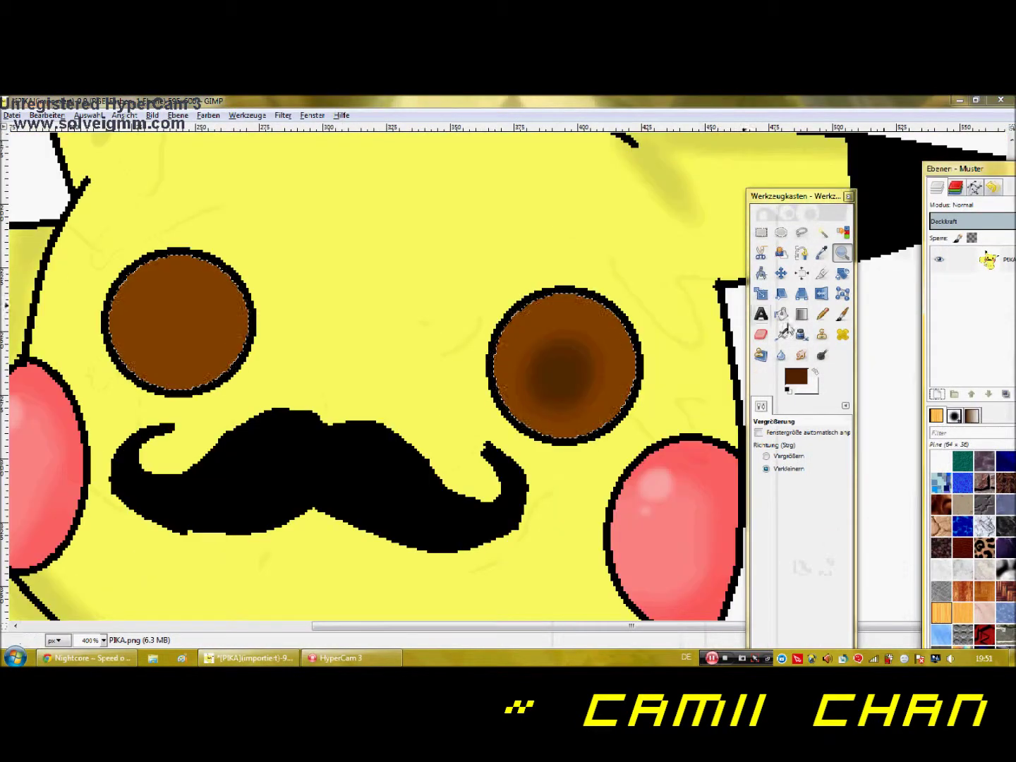
{"action": "left_click", "coordinate": [784, 333]}
{"action": "mouse_move", "coordinate": [549, 385]}
{"action": "left_mouse_down"}
{"action": "mouse_move", "coordinate": [594, 384]}
{"action": "mouse_move", "coordinate": [611, 417]}
{"action": "mouse_move", "coordinate": [530, 373]}
{"action": "left_mouse_up"}
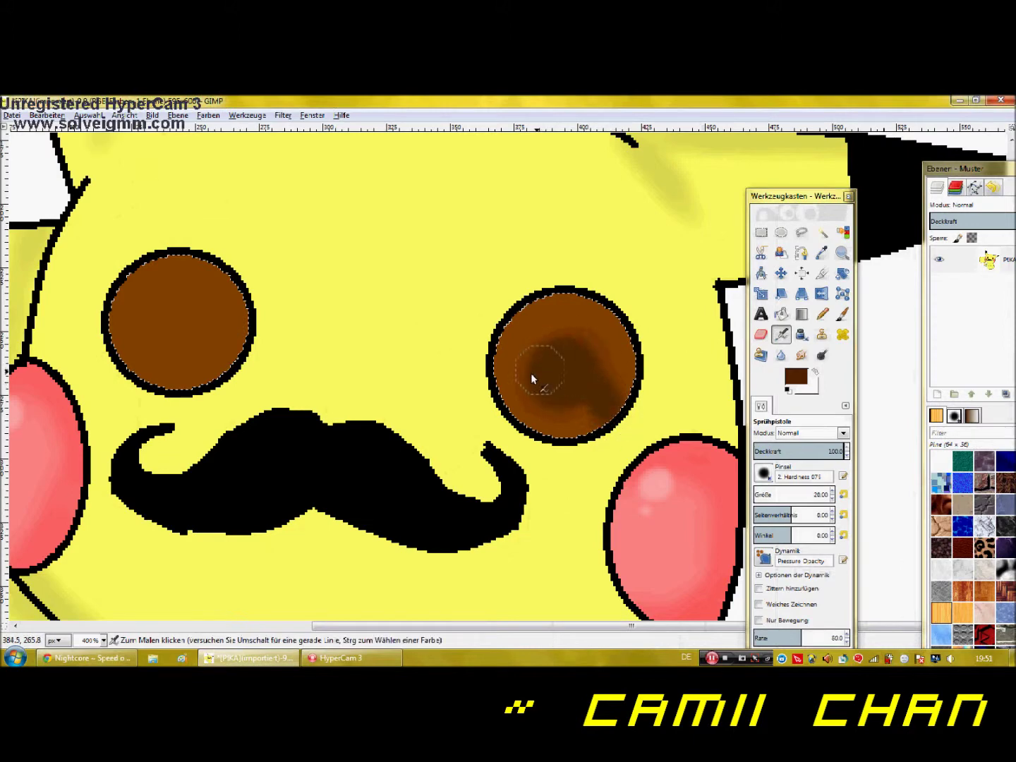
{"action": "left_click_drag", "start_coordinate": [566, 302], "coordinate": [598, 362]}
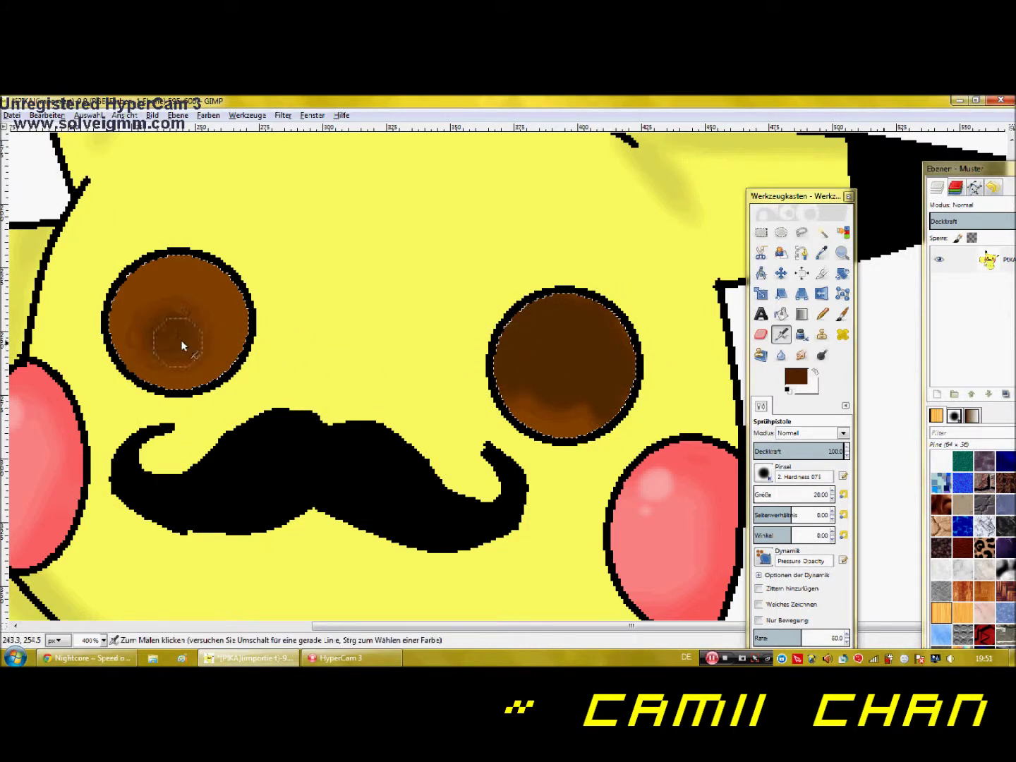
{"action": "mouse_move", "coordinate": [157, 323]}
{"action": "left_mouse_down"}
{"action": "mouse_move", "coordinate": [191, 340]}
{"action": "mouse_move", "coordinate": [150, 310]}
{"action": "mouse_move", "coordinate": [228, 318]}
{"action": "left_mouse_up"}
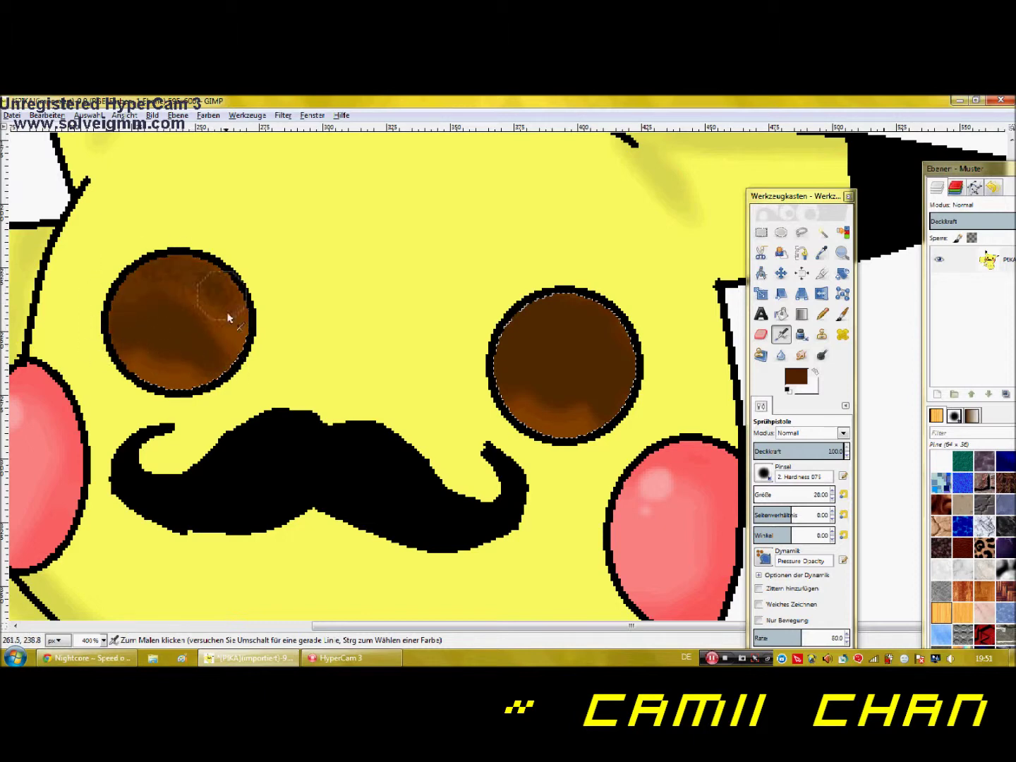
{"action": "key", "text": "ctrl+z"}
{"action": "key", "text": "ctrl+z"}
{"action": "key", "text": "ctrl+z"}
{"action": "key", "text": "ctrl+z"}
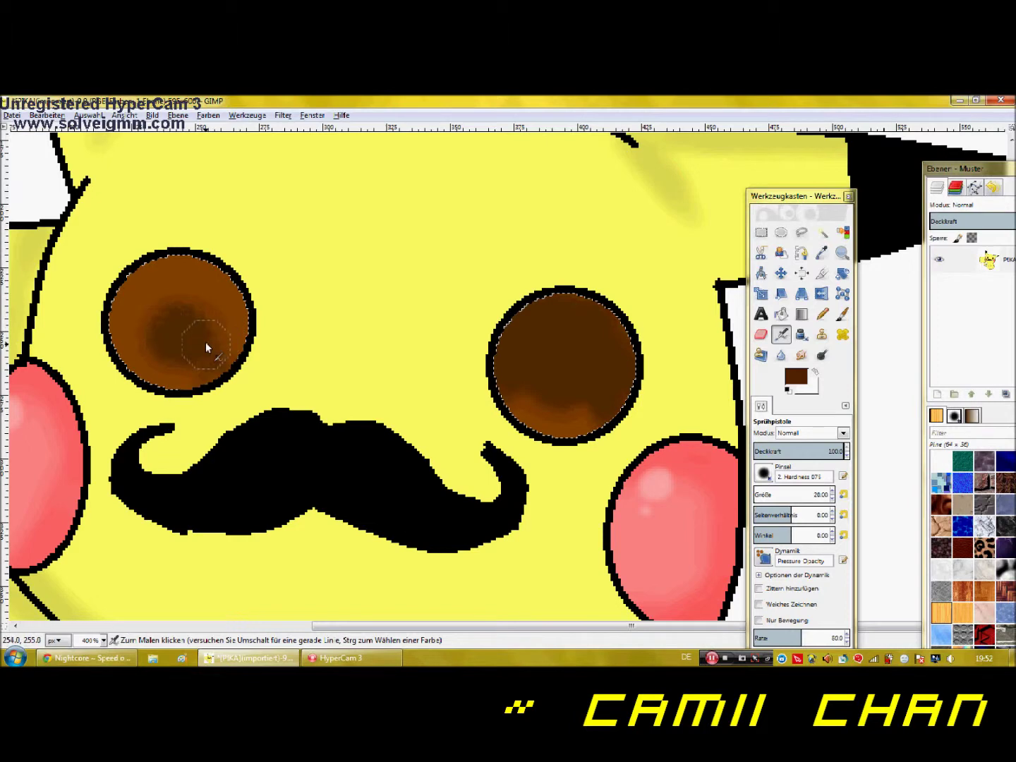
Step: Airbrush dark brown over the left eye, leaving its lower rim lighter
{"action": "mouse_move", "coordinate": [121, 334]}
{"action": "left_mouse_down"}
{"action": "mouse_move", "coordinate": [142, 279]}
{"action": "mouse_move", "coordinate": [238, 328]}
{"action": "mouse_move", "coordinate": [127, 307]}
{"action": "left_mouse_up"}
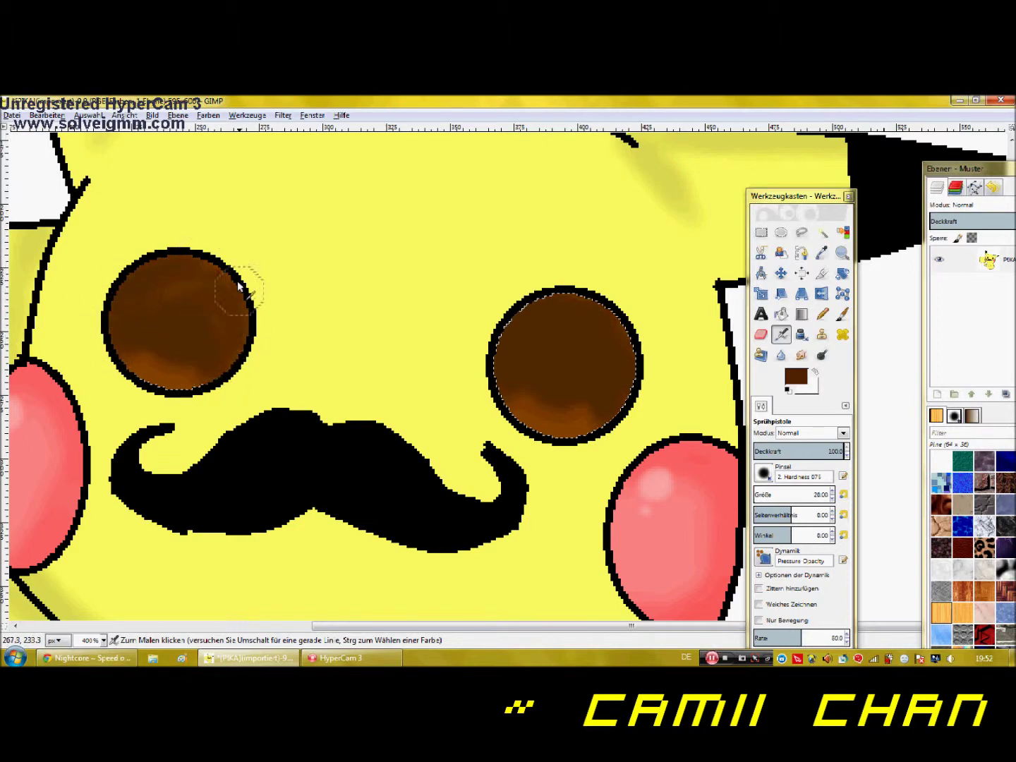
Step: Set an even darker brown and brush size 10, and airbrush a C-shaped mark in the centre of each eye
{"action": "left_click", "coordinate": [797, 376]}
{"action": "left_click", "coordinate": [726, 295]}
{"action": "left_click", "coordinate": [911, 443]}
{"action": "left_click", "coordinate": [834, 498]}
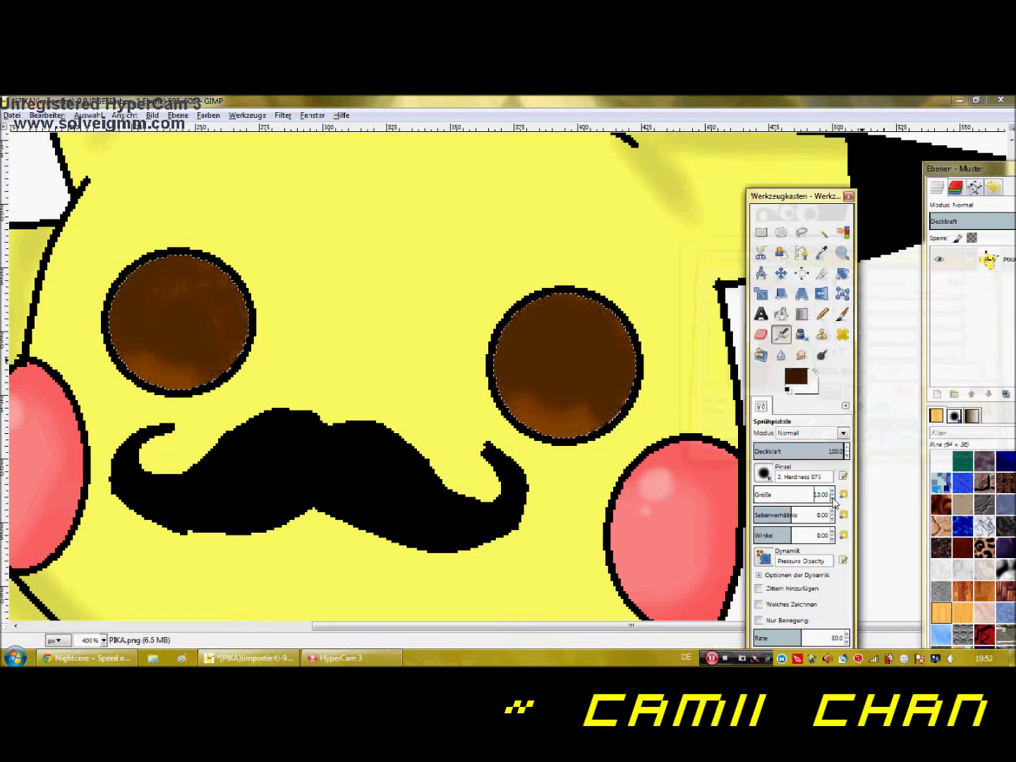
{"action": "scroll", "coordinate": [835, 502], "scroll_direction": "down", "scroll_amount": 3}
{"action": "mouse_move", "coordinate": [557, 356]}
{"action": "left_mouse_down"}
{"action": "mouse_move", "coordinate": [582, 356]}
{"action": "mouse_move", "coordinate": [540, 355]}
{"action": "mouse_move", "coordinate": [560, 403]}
{"action": "mouse_move", "coordinate": [577, 404]}
{"action": "mouse_move", "coordinate": [534, 382]}
{"action": "mouse_move", "coordinate": [564, 352]}
{"action": "mouse_move", "coordinate": [543, 354]}
{"action": "mouse_move", "coordinate": [575, 403]}
{"action": "left_mouse_up"}
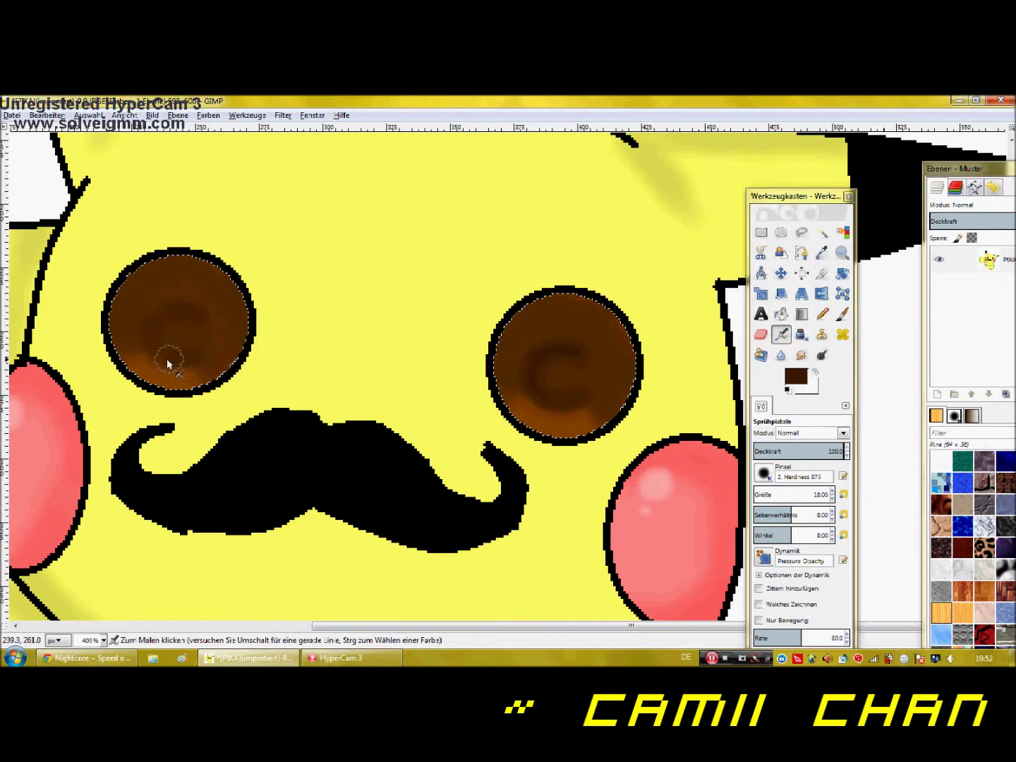
{"action": "left_click_drag", "start_coordinate": [183, 312], "coordinate": [167, 309]}
Step: Set a lighter brown foreground and airbrush a size 10 dot and a smaller size 5 dot inside each eye
{"action": "left_click", "coordinate": [797, 379]}
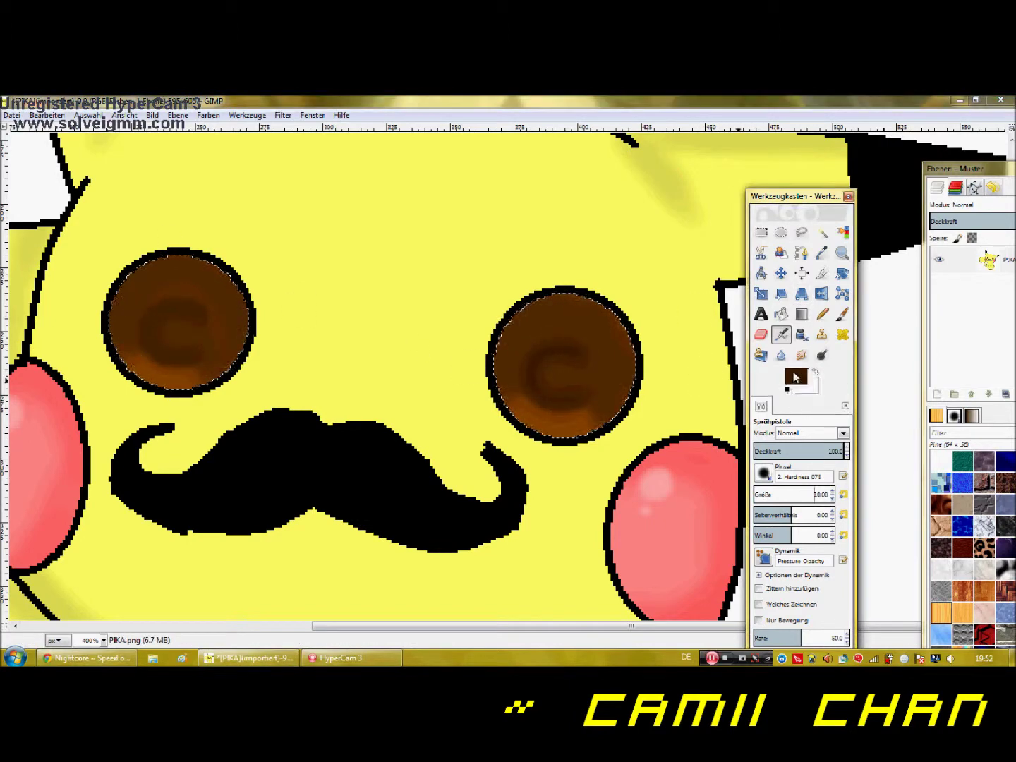
{"action": "left_click_drag", "start_coordinate": [747, 286], "coordinate": [755, 286]}
{"action": "left_click", "coordinate": [911, 442]}
{"action": "left_click", "coordinate": [764, 473]}
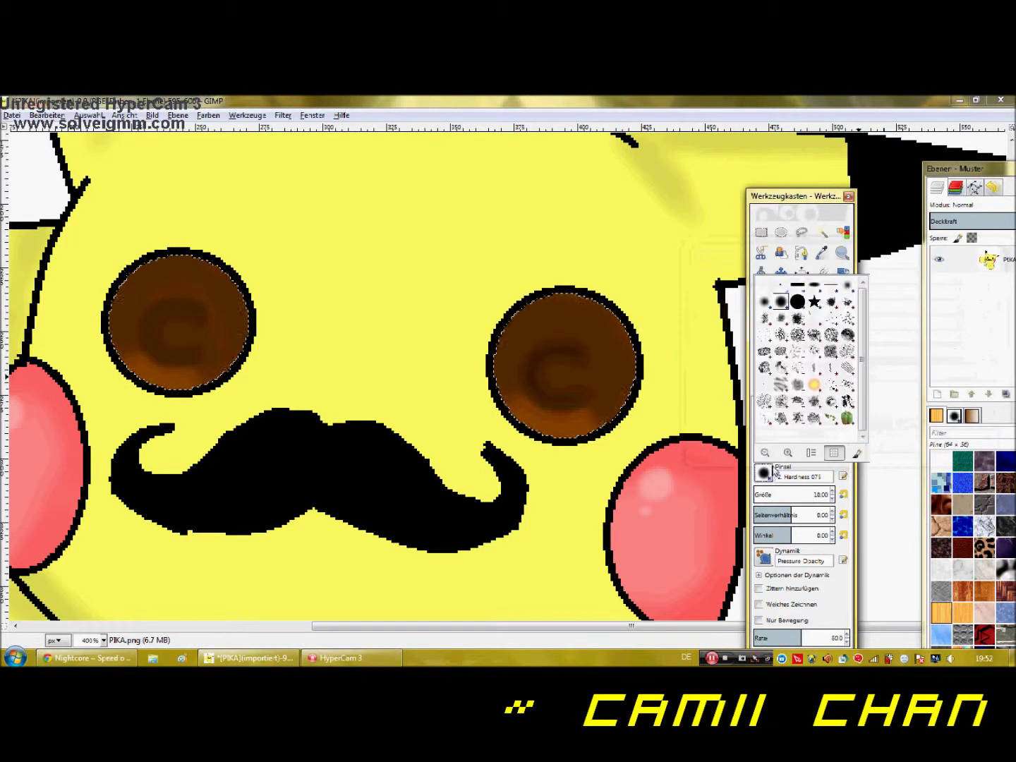
{"action": "left_click", "coordinate": [604, 402]}
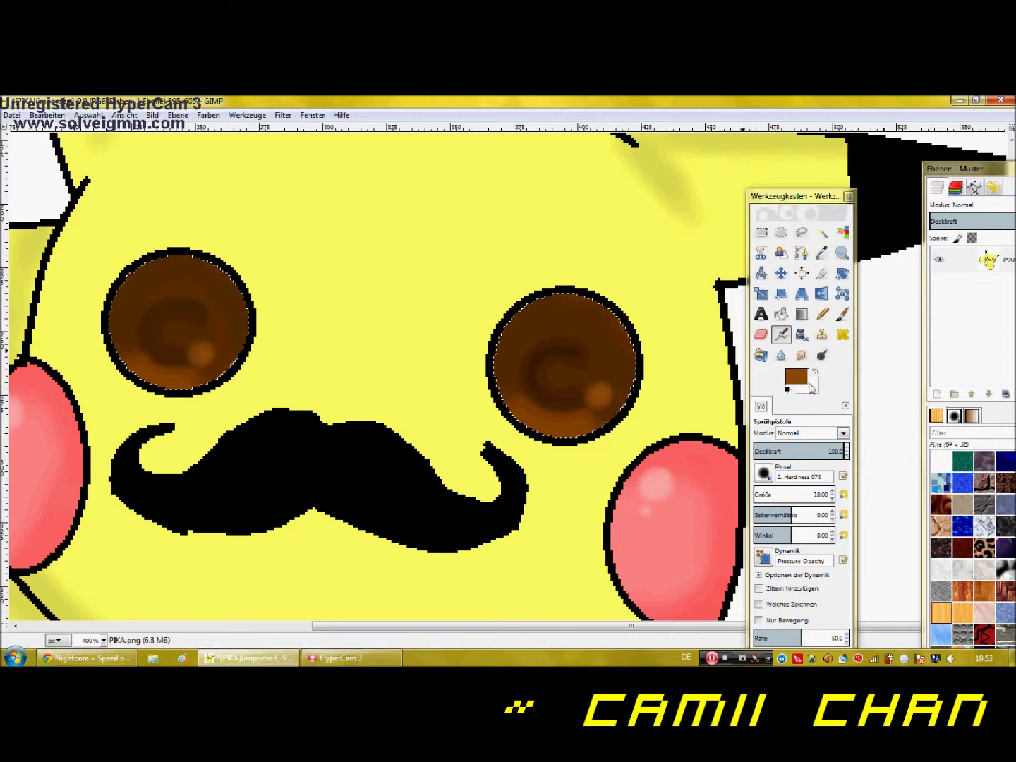
{"action": "left_click", "coordinate": [833, 498]}
{"action": "left_click", "coordinate": [591, 372]}
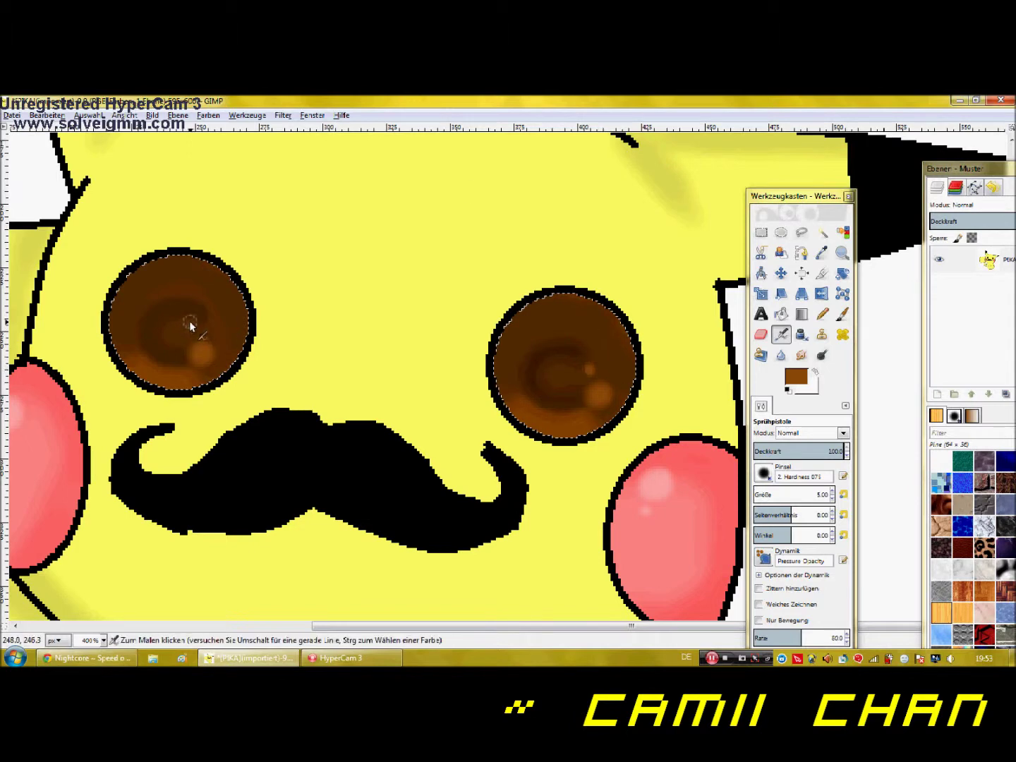
Step: Swap the foreground to white and dab the centre of each eye's larger dot at size 5 and smaller dot at size 1
{"action": "left_click", "coordinate": [815, 372]}
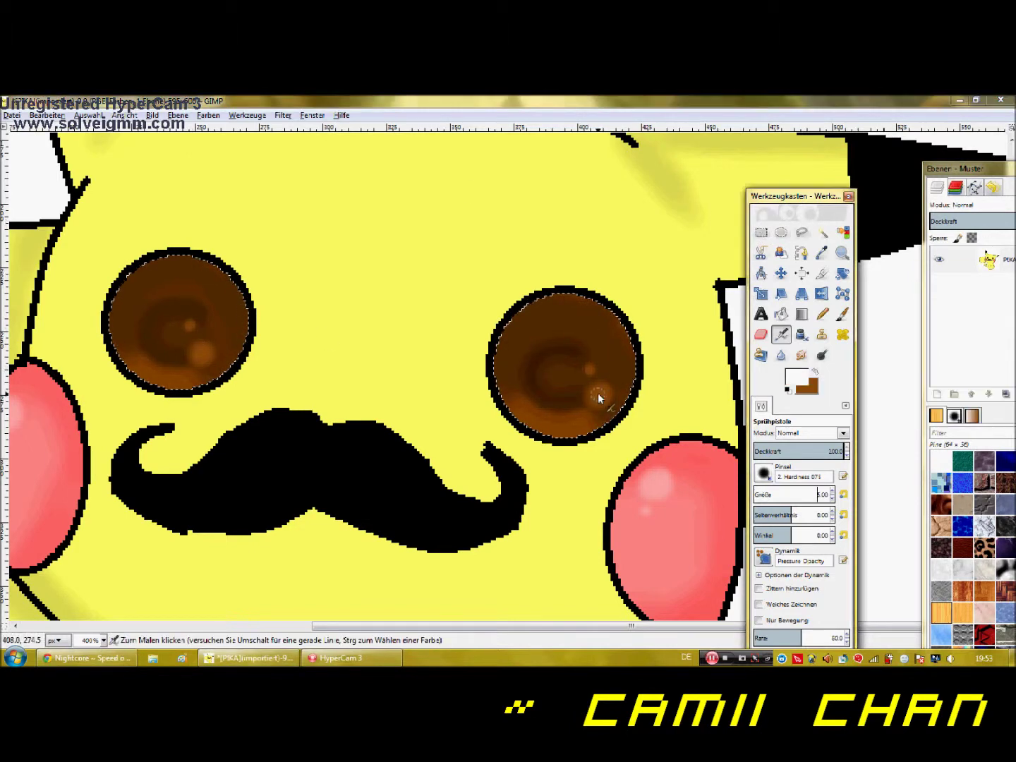
{"action": "left_click", "coordinate": [600, 396]}
{"action": "left_click", "coordinate": [202, 353]}
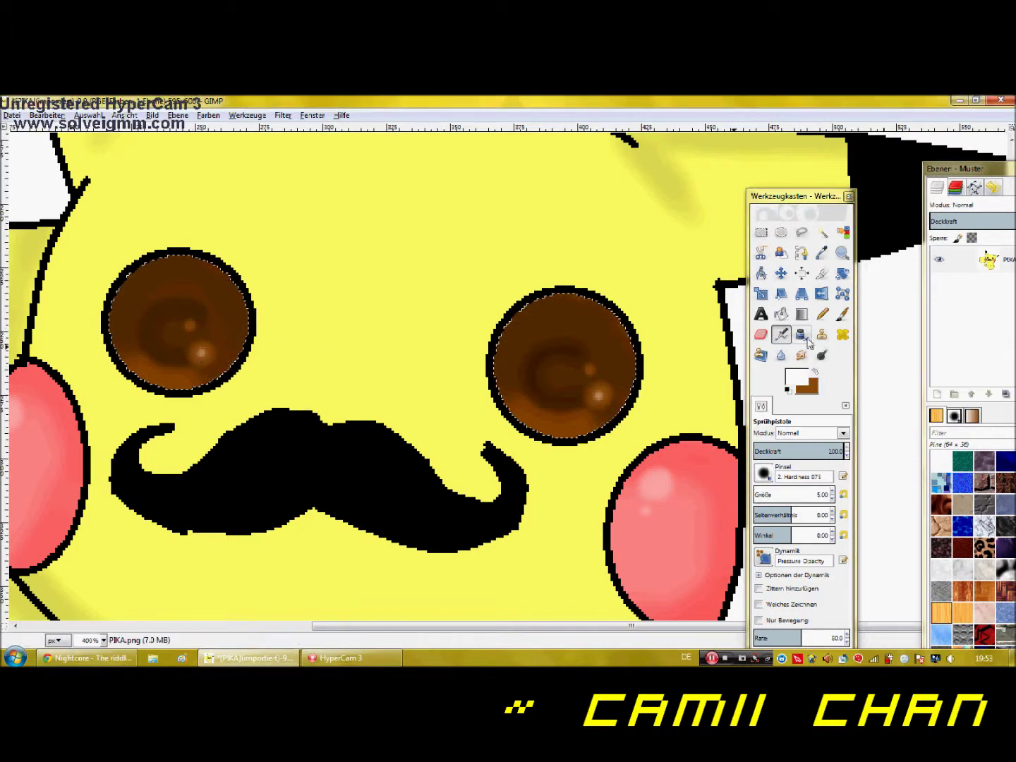
{"action": "left_click", "coordinate": [833, 499]}
{"action": "left_click", "coordinate": [590, 369]}
{"action": "left_click", "coordinate": [189, 325]}
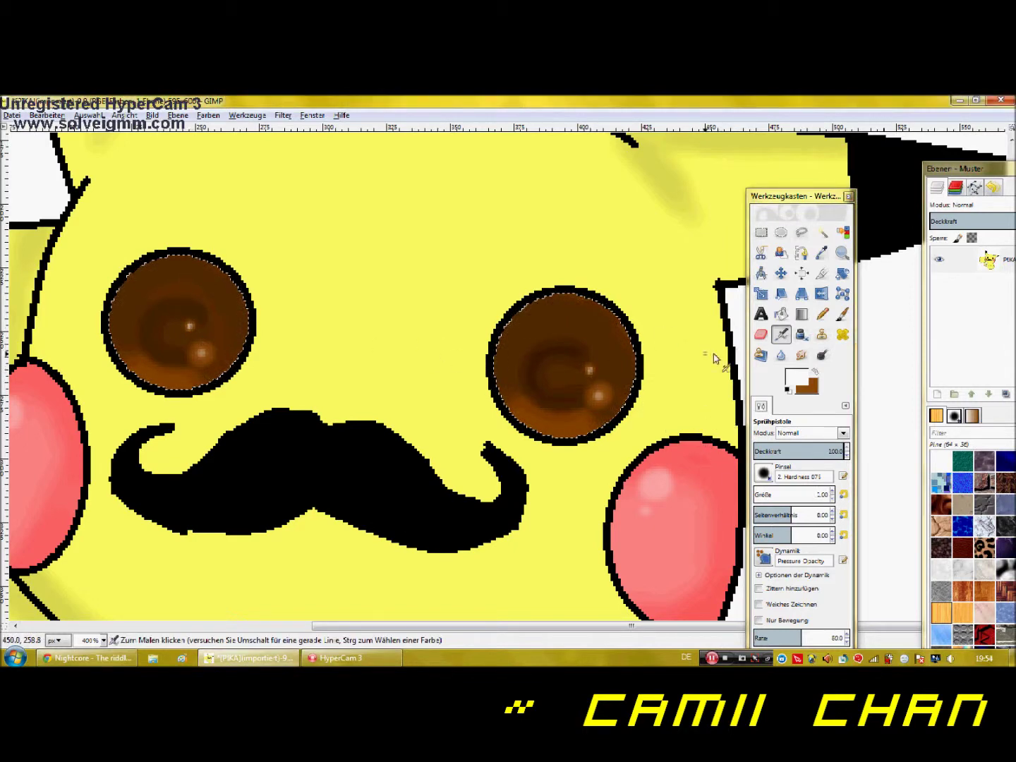
Step: Set the brush size to 9 and make a rectangular selection around the right eye
{"action": "left_click", "coordinate": [833, 492]}
{"action": "left_click", "coordinate": [834, 492]}
{"action": "mouse_move", "coordinate": [538, 308]}
{"action": "left_mouse_down"}
{"action": "mouse_move", "coordinate": [514, 334]}
{"action": "mouse_move", "coordinate": [537, 319]}
{"action": "left_mouse_up"}
{"action": "key", "text": "ctrl+z"}
{"action": "key", "text": "r"}
{"action": "mouse_move", "coordinate": [435, 200]}
{"action": "left_mouse_down"}
{"action": "mouse_move", "coordinate": [744, 545]}
{"action": "mouse_move", "coordinate": [708, 494]}
{"action": "left_mouse_up"}
Step: Detach the tool options into their own window and airbrush a white glint over the right eye's upper-left edge
{"action": "left_click", "coordinate": [781, 334]}
{"action": "left_click_drag", "start_coordinate": [761, 408], "coordinate": [833, 498]}
{"action": "mouse_move", "coordinate": [811, 420]}
{"action": "left_mouse_down"}
{"action": "mouse_move", "coordinate": [759, 458]}
{"action": "mouse_move", "coordinate": [789, 632]}
{"action": "left_mouse_up"}
{"action": "mouse_move", "coordinate": [777, 461]}
{"action": "left_mouse_down"}
{"action": "mouse_move", "coordinate": [797, 443]}
{"action": "mouse_move", "coordinate": [808, 356]}
{"action": "mouse_move", "coordinate": [804, 390]}
{"action": "left_mouse_up"}
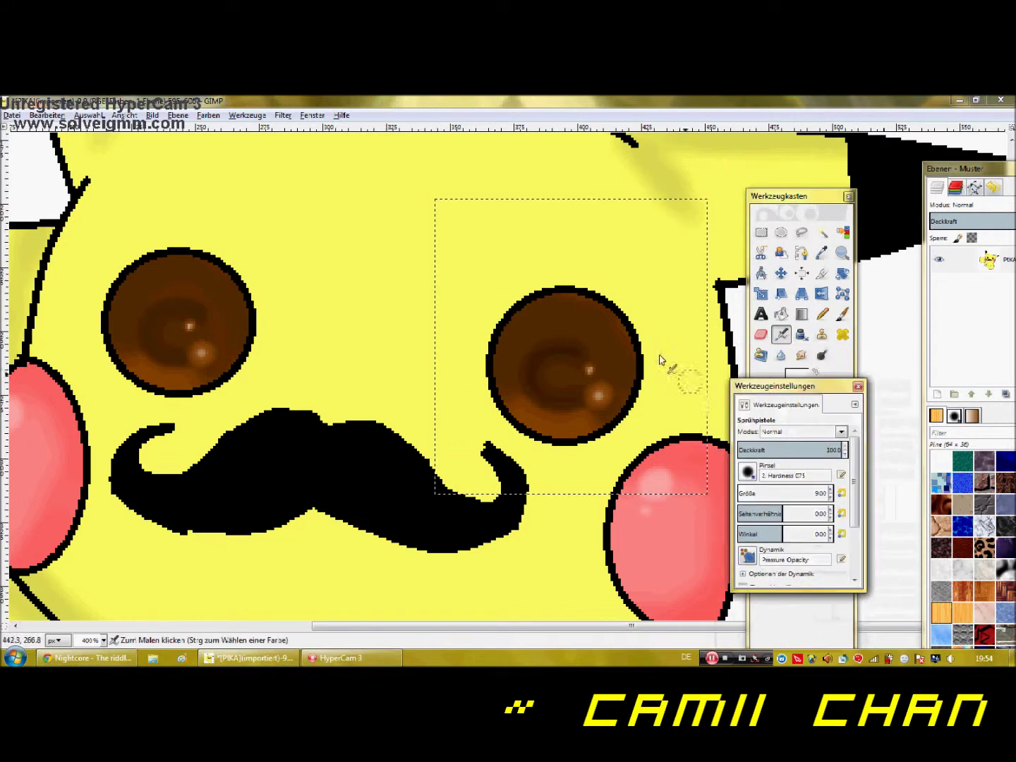
{"action": "mouse_move", "coordinate": [544, 318]}
{"action": "left_mouse_down"}
{"action": "mouse_move", "coordinate": [516, 312]}
{"action": "mouse_move", "coordinate": [537, 298]}
{"action": "left_mouse_up"}
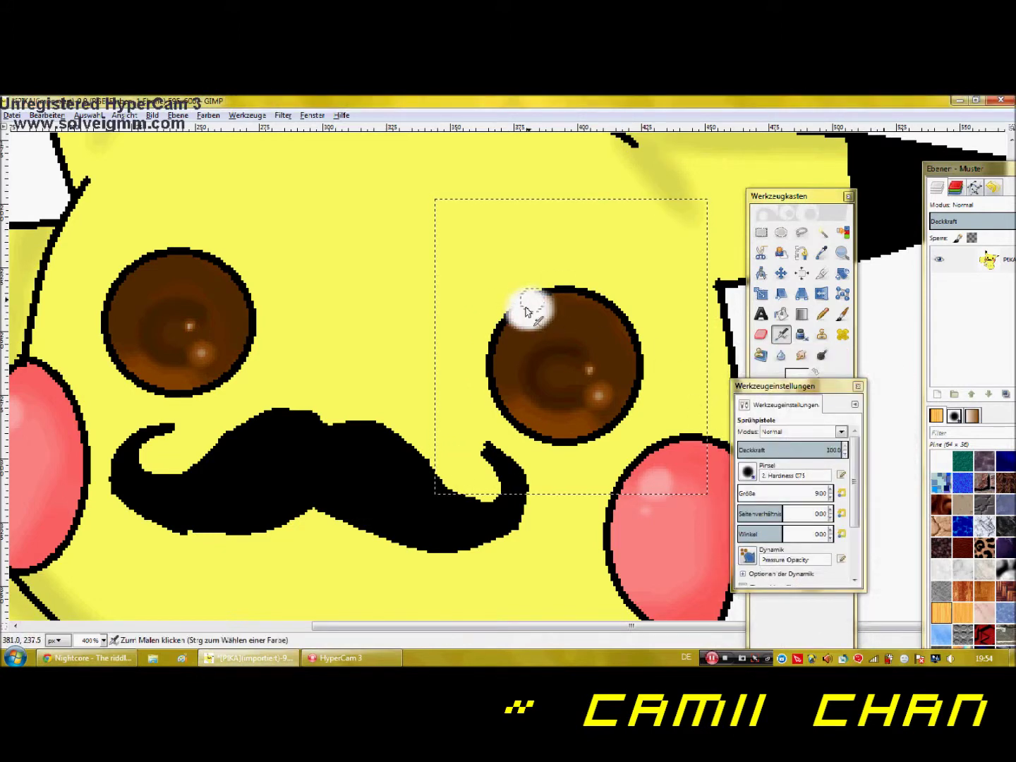
Step: Make a rectangular selection around the left eye and airbrush a white glint over its upper-left edge
{"action": "key", "text": "r"}
{"action": "left_click_drag", "start_coordinate": [345, 222], "coordinate": [71, 453]}
{"action": "left_click_drag", "start_coordinate": [739, 387], "coordinate": [957, 427]}
{"action": "left_click_drag", "start_coordinate": [978, 447], "coordinate": [805, 552]}
{"action": "left_click_drag", "start_coordinate": [791, 441], "coordinate": [790, 514]}
{"action": "left_click", "coordinate": [782, 315]}
{"action": "left_click_drag", "start_coordinate": [910, 376], "coordinate": [819, 547]}
{"action": "left_click", "coordinate": [887, 461]}
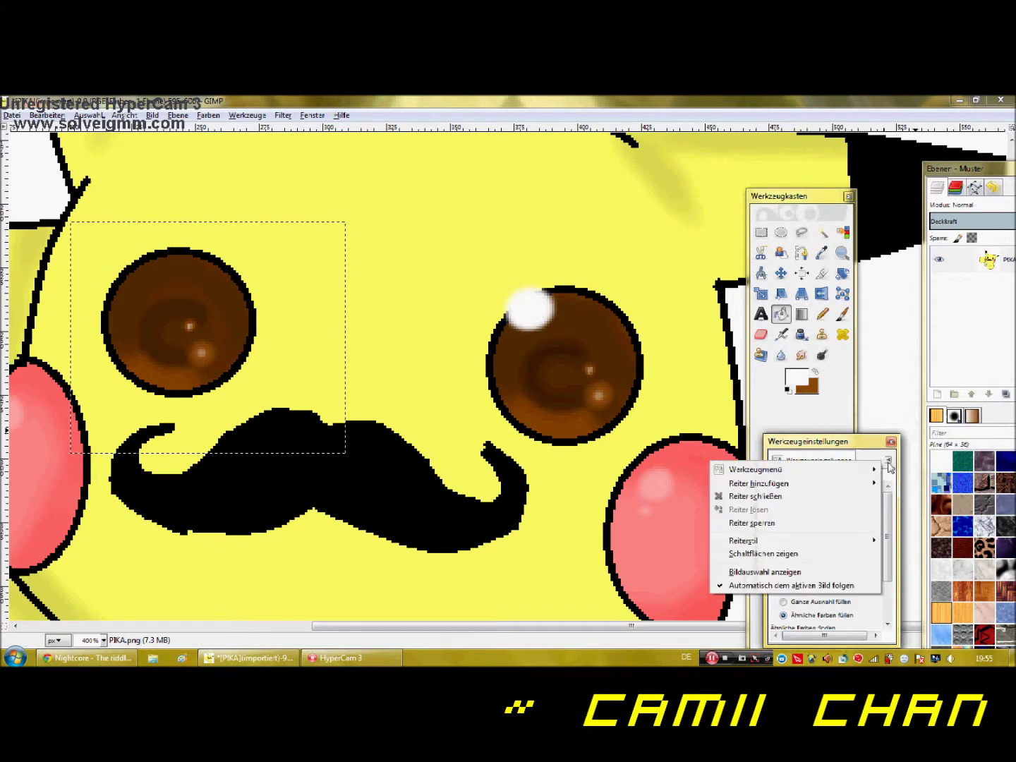
{"action": "left_click", "coordinate": [781, 335]}
{"action": "mouse_move", "coordinate": [848, 446]}
{"action": "left_mouse_down"}
{"action": "mouse_move", "coordinate": [930, 444]}
{"action": "mouse_move", "coordinate": [855, 403]}
{"action": "left_mouse_up"}
{"action": "mouse_move", "coordinate": [145, 275]}
{"action": "left_mouse_down"}
{"action": "mouse_move", "coordinate": [126, 285]}
{"action": "mouse_move", "coordinate": [143, 281]}
{"action": "left_mouse_up"}
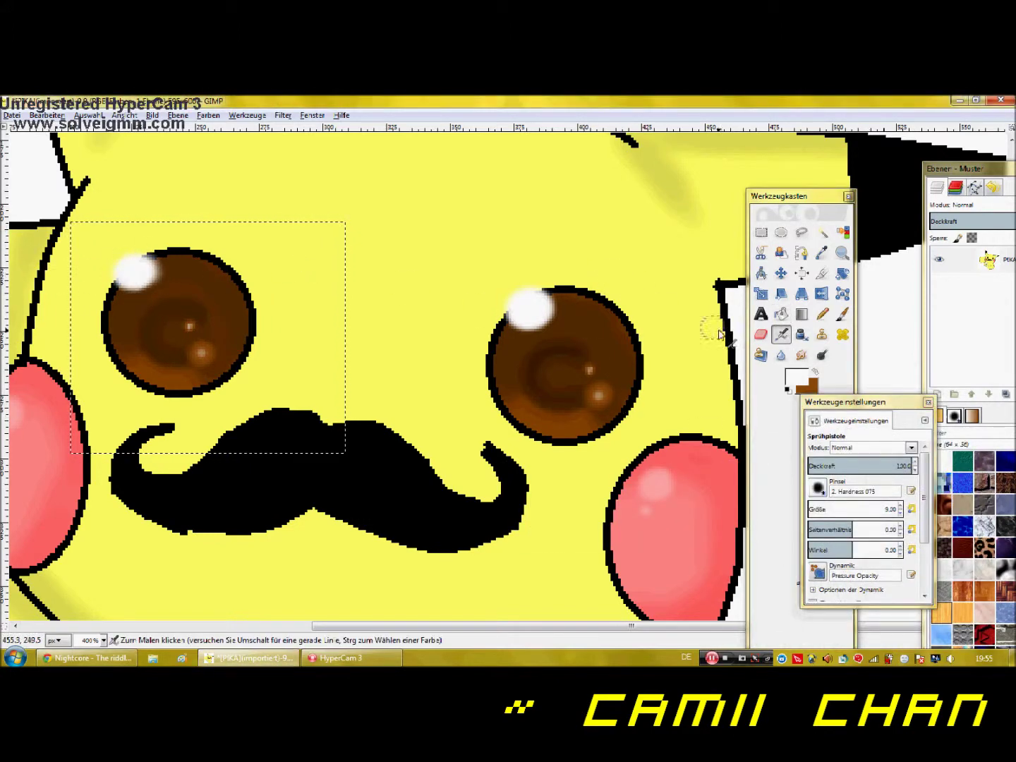
Step: Select all black areas of the drawing by colour, sampling the left ear's tip
{"action": "left_click", "coordinate": [843, 252]}
{"action": "left_click", "coordinate": [555, 465]}
{"action": "scroll", "coordinate": [565, 462], "scroll_direction": "down", "scroll_amount": 4}
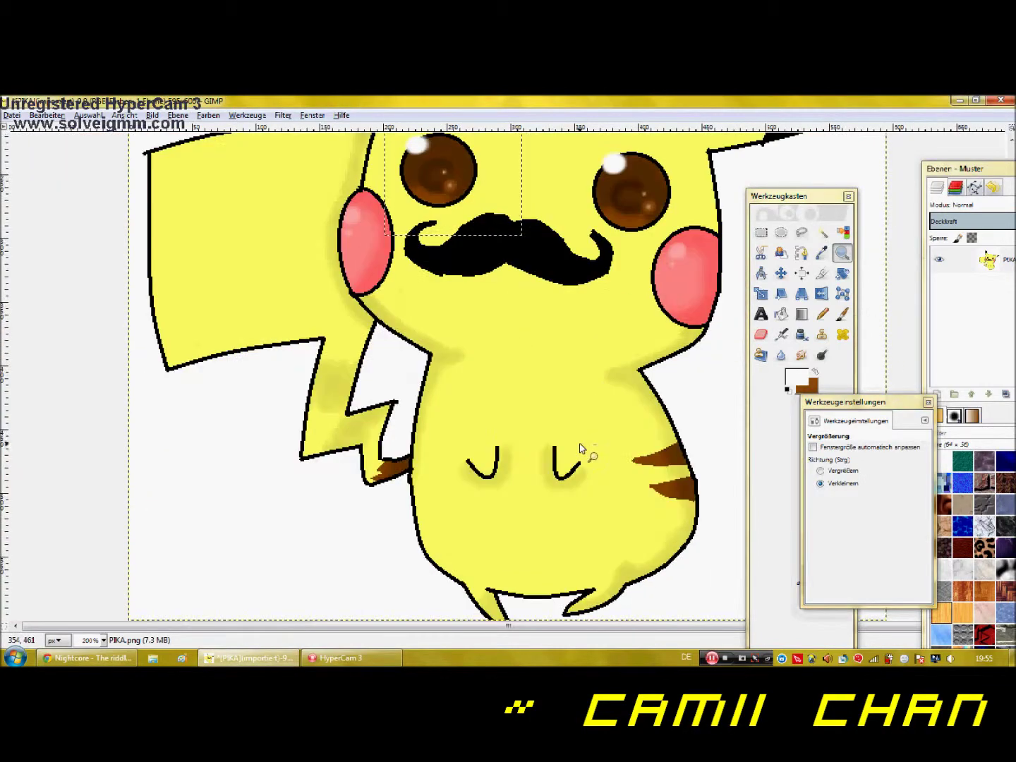
{"action": "left_click", "coordinate": [581, 448]}
{"action": "scroll", "coordinate": [635, 416], "scroll_direction": "up", "scroll_amount": 2}
{"action": "left_click", "coordinate": [711, 418]}
{"action": "left_click", "coordinate": [843, 233]}
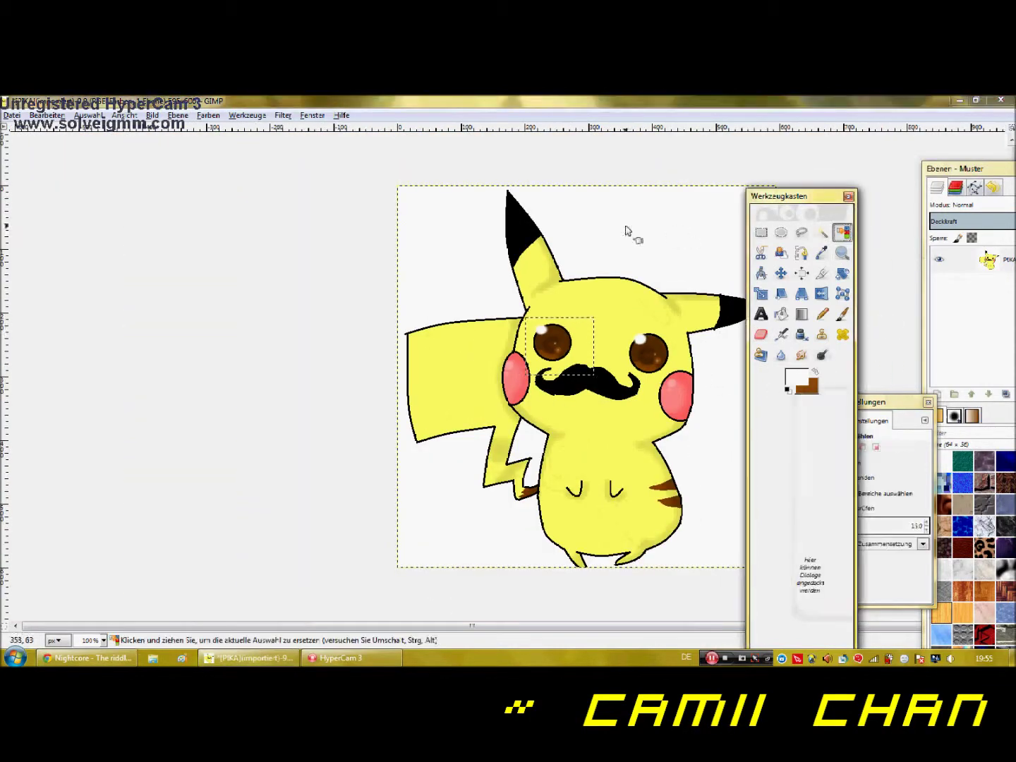
{"action": "left_click", "coordinate": [842, 252]}
{"action": "left_click", "coordinate": [821, 471]}
{"action": "left_click", "coordinate": [734, 437]}
{"action": "left_click", "coordinate": [822, 483]}
{"action": "left_click", "coordinate": [460, 407]}
{"action": "left_click", "coordinate": [843, 232]}
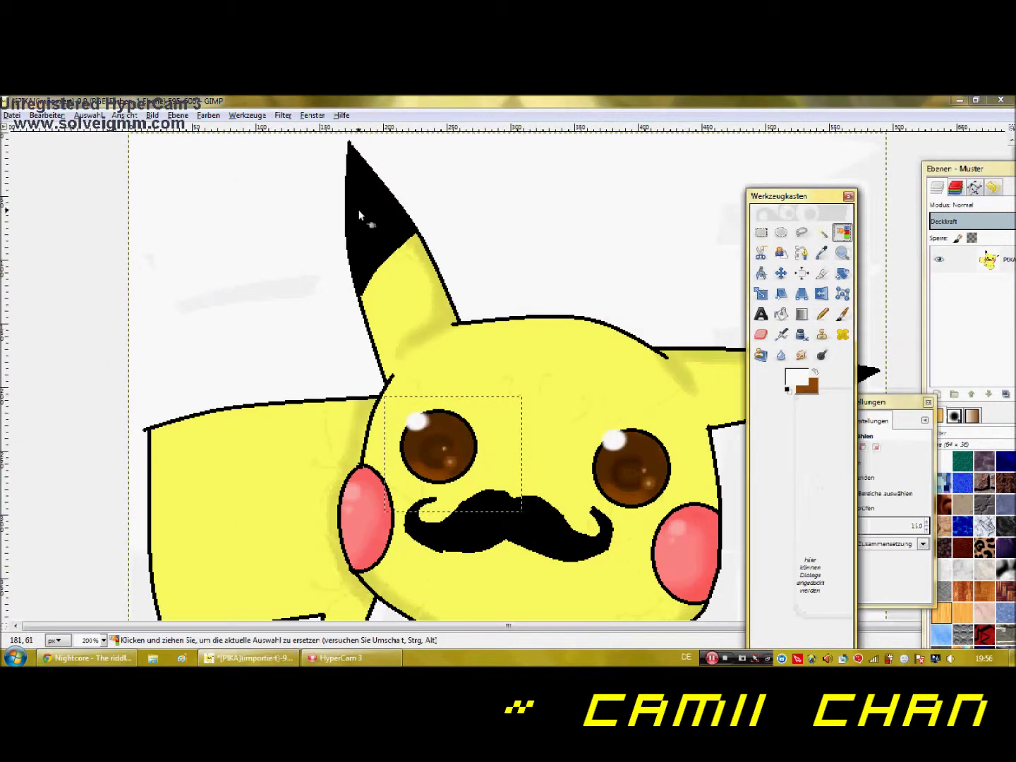
{"action": "left_click", "coordinate": [362, 215]}
Step: Set the foreground to dark grey and airbrush a highlight along the outer edge of the left ear's black tip
{"action": "left_click", "coordinate": [796, 376]}
{"action": "mouse_move", "coordinate": [724, 378]}
{"action": "left_mouse_down"}
{"action": "mouse_move", "coordinate": [699, 403]}
{"action": "mouse_move", "coordinate": [729, 401]}
{"action": "left_mouse_up"}
{"action": "left_click", "coordinate": [913, 441]}
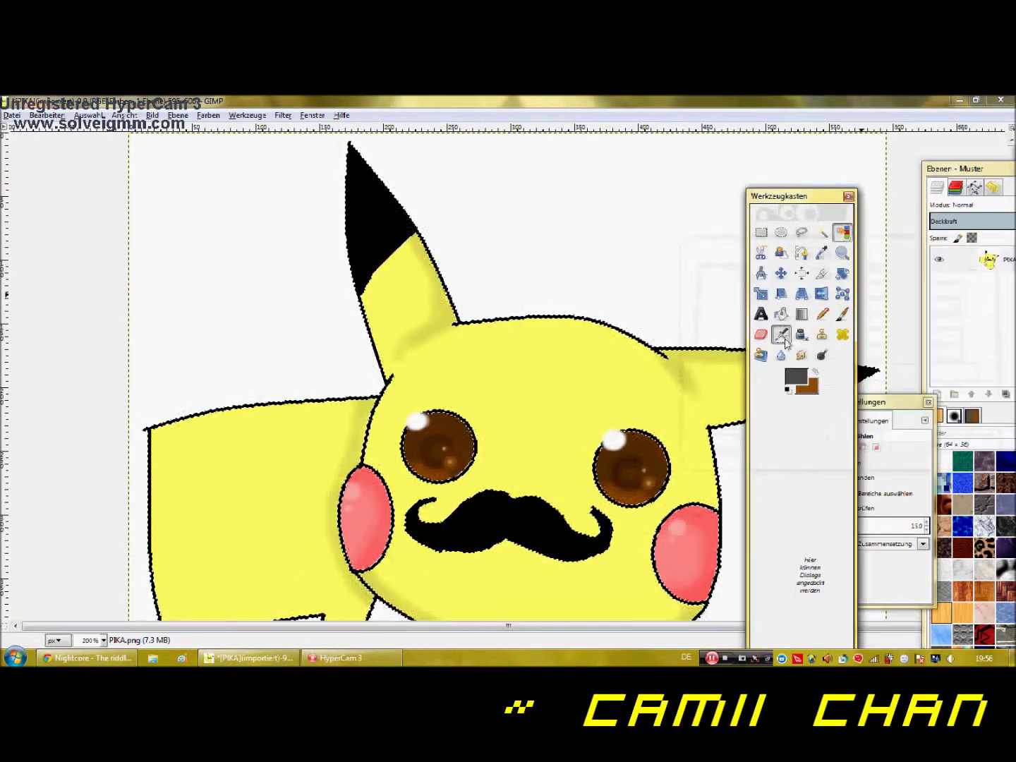
{"action": "left_click", "coordinate": [783, 335]}
{"action": "left_click_drag", "start_coordinate": [353, 165], "coordinate": [359, 276]}
{"action": "mouse_move", "coordinate": [354, 171]}
{"action": "left_mouse_down"}
{"action": "mouse_move", "coordinate": [357, 238]}
{"action": "mouse_move", "coordinate": [352, 164]}
{"action": "left_mouse_up"}
Step: Move the toolbox and tool options off the right ear, airbrush a grey highlight on its black tip, and undo the last stroke
{"action": "left_click_drag", "start_coordinate": [810, 196], "coordinate": [627, 157]}
{"action": "left_click_drag", "start_coordinate": [842, 403], "coordinate": [819, 455]}
{"action": "mouse_move", "coordinate": [785, 410]}
{"action": "left_mouse_down"}
{"action": "mouse_move", "coordinate": [852, 381]}
{"action": "mouse_move", "coordinate": [789, 403]}
{"action": "left_mouse_up"}
{"action": "key", "text": "ctrl+z"}
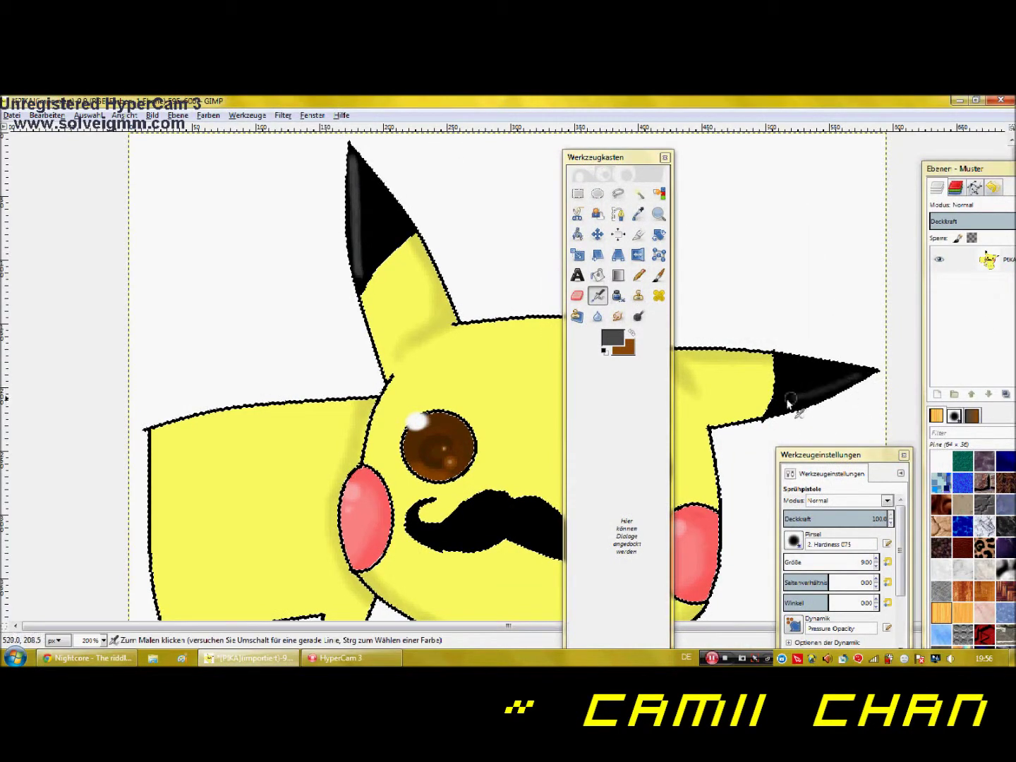
Step: Move the toolbox aside and airbrush grey highlights along the upper edges of the moustache
{"action": "scroll", "coordinate": [840, 388], "scroll_direction": "down", "scroll_amount": 5}
{"action": "left_click_drag", "start_coordinate": [613, 156], "coordinate": [765, 170]}
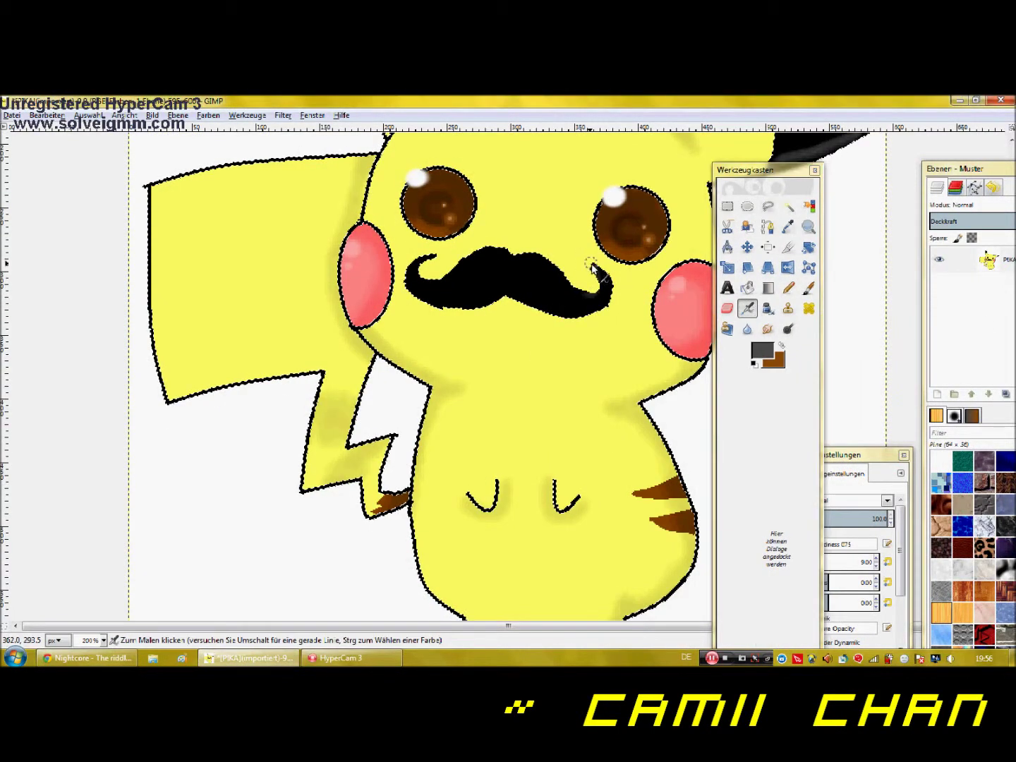
{"action": "left_click_drag", "start_coordinate": [554, 260], "coordinate": [583, 296]}
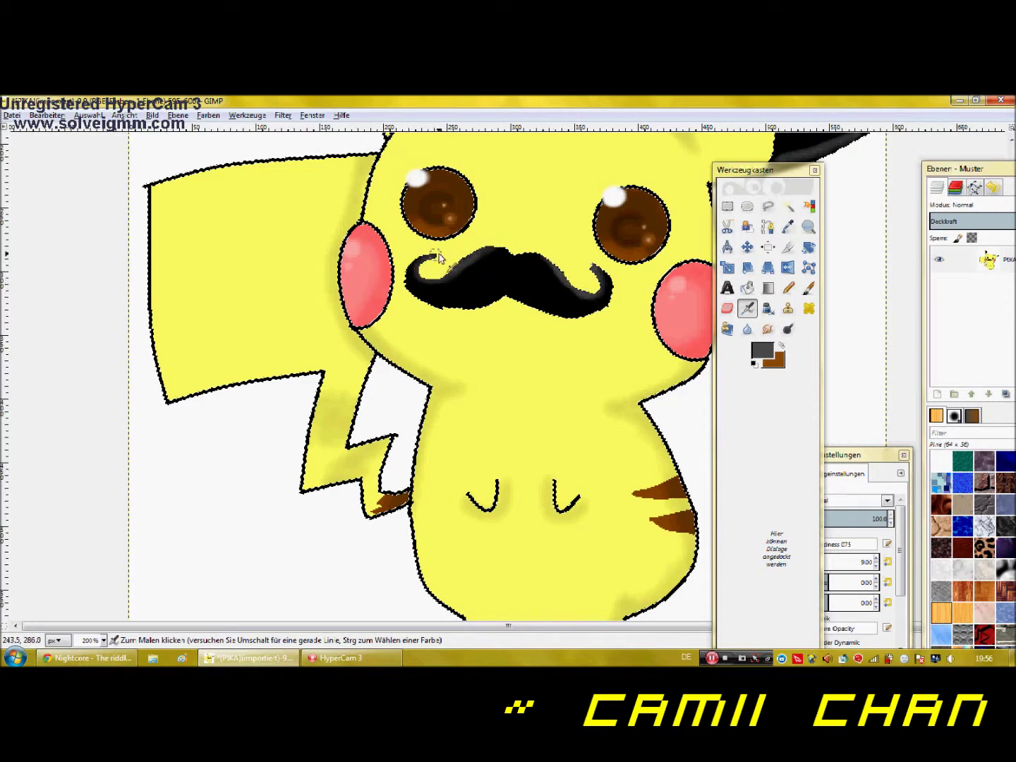
Step: Select the white background by colour and move the toolbox to the empty area beside the drawing
{"action": "scroll", "coordinate": [471, 287], "scroll_direction": "down", "scroll_amount": 1}
{"action": "left_click_drag", "start_coordinate": [764, 170], "coordinate": [850, 180]}
{"action": "left_click", "coordinate": [895, 215]}
{"action": "left_click", "coordinate": [784, 270]}
{"action": "left_click", "coordinate": [876, 220]}
{"action": "left_click", "coordinate": [918, 228]}
{"action": "left_click_drag", "start_coordinate": [788, 454], "coordinate": [929, 450]}
{"action": "left_click_drag", "start_coordinate": [950, 469], "coordinate": [818, 359]}
{"action": "left_click", "coordinate": [895, 237]}
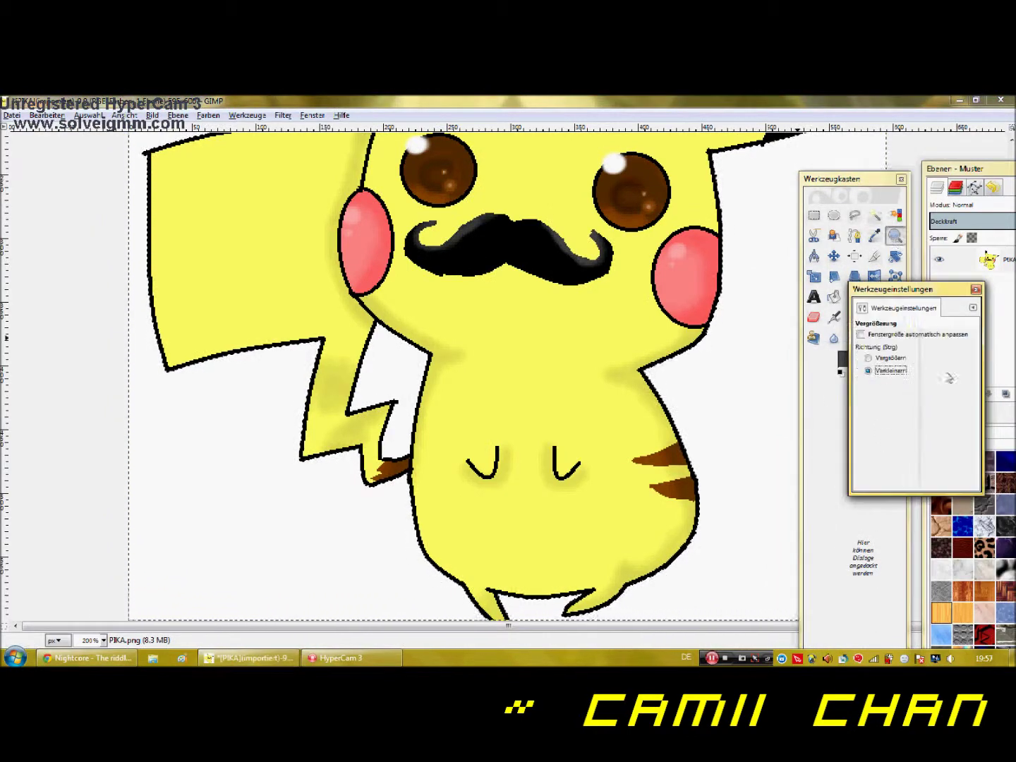
{"action": "key", "text": "1"}
{"action": "left_click_drag", "start_coordinate": [882, 179], "coordinate": [343, 171]}
Step: Set the foreground to dark green and try to paint the background with the Ink tool
{"action": "left_click", "coordinate": [309, 352]}
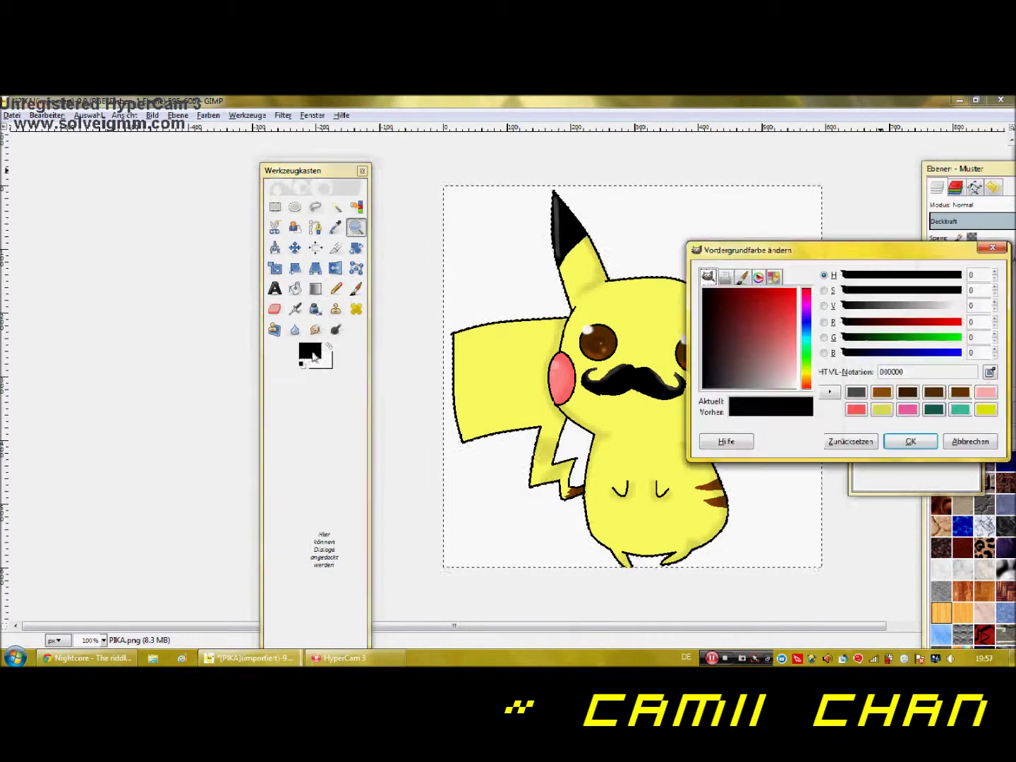
{"action": "left_click", "coordinate": [942, 412]}
{"action": "left_click", "coordinate": [911, 442]}
{"action": "left_click", "coordinate": [356, 289]}
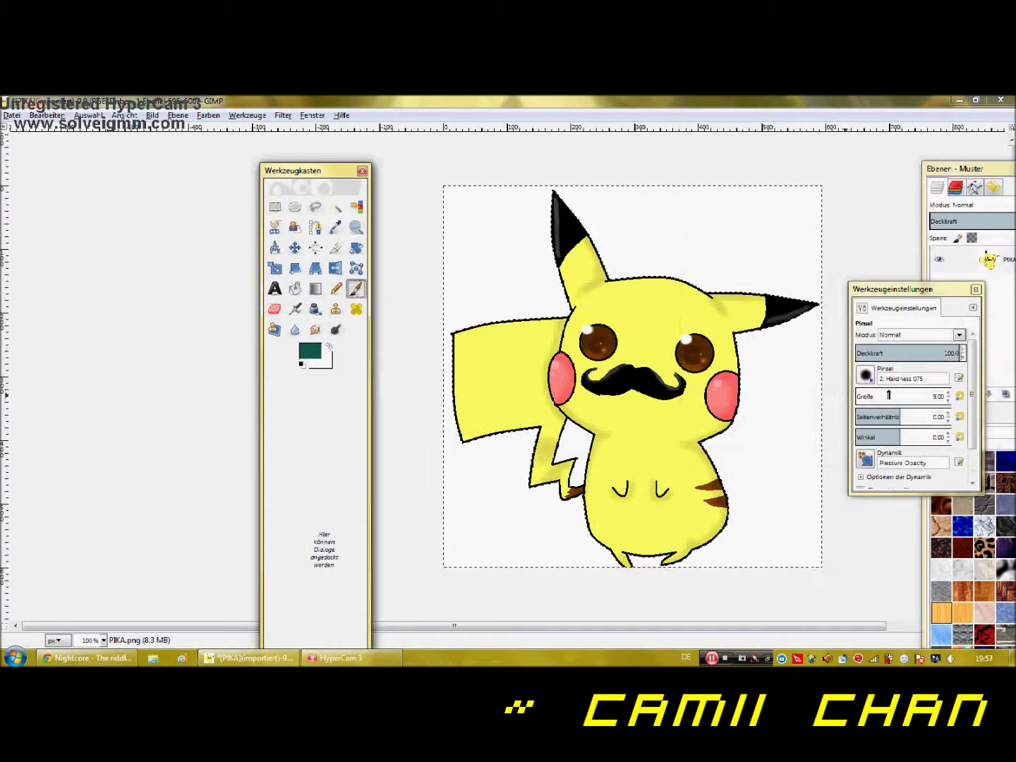
{"action": "left_click", "coordinate": [316, 309]}
{"action": "left_click", "coordinate": [891, 398]}
{"action": "left_click_drag", "start_coordinate": [449, 489], "coordinate": [820, 492]}
{"action": "left_click", "coordinate": [916, 399]}
{"action": "left_click_drag", "start_coordinate": [741, 488], "coordinate": [553, 487]}
{"action": "key", "text": "ctrl+z"}
Step: Reselect the white background by colour and paint it dark green with the Pencil at size 82
{"action": "key", "text": "shift+o"}
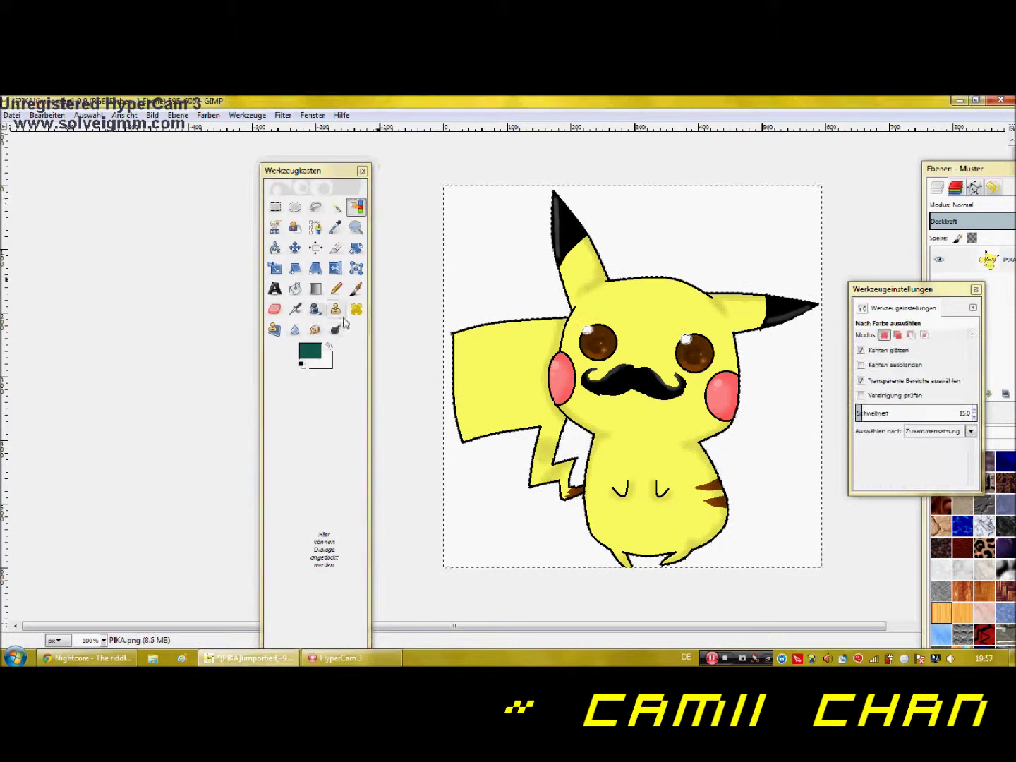
{"action": "left_click", "coordinate": [476, 476]}
{"action": "left_click", "coordinate": [355, 289]}
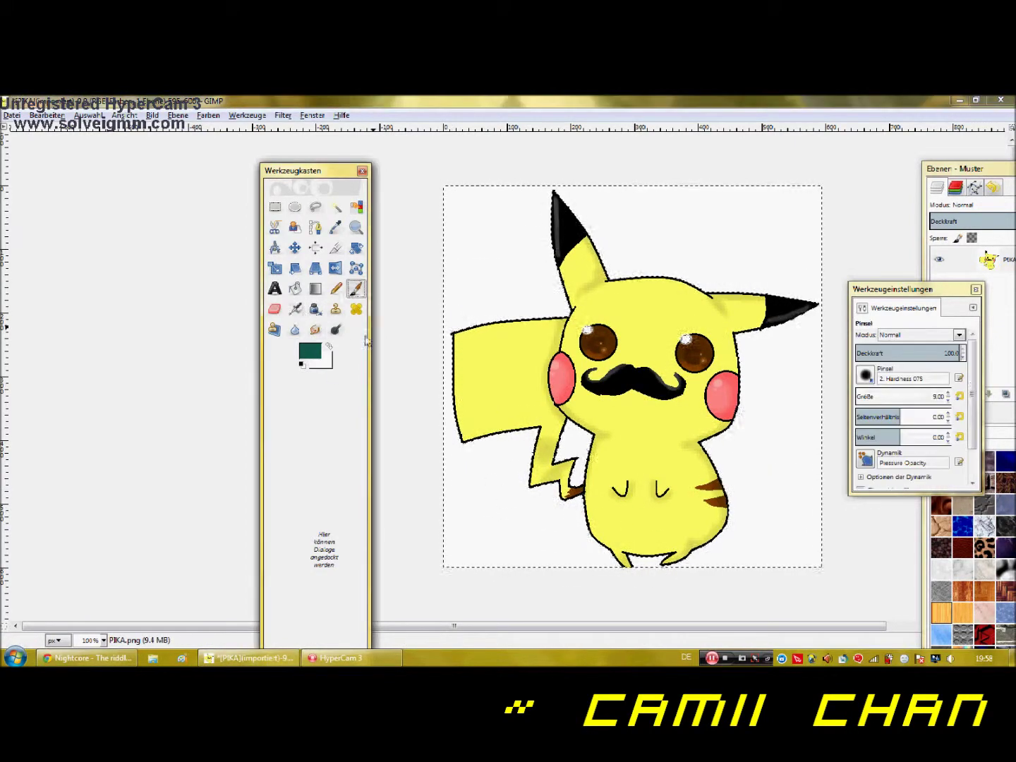
{"action": "left_click", "coordinate": [336, 289]}
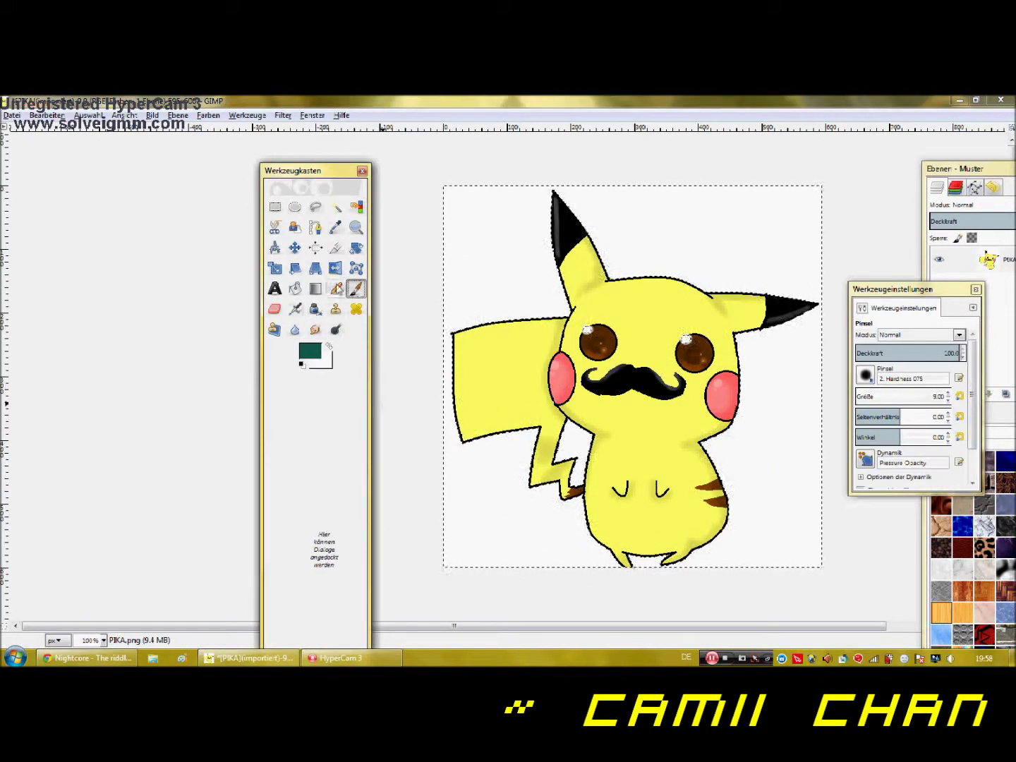
{"action": "left_click", "coordinate": [949, 394]}
{"action": "mouse_move", "coordinate": [911, 289]}
{"action": "left_mouse_down"}
{"action": "mouse_move", "coordinate": [561, 353]}
{"action": "mouse_move", "coordinate": [197, 378]}
{"action": "left_mouse_up"}
{"action": "mouse_move", "coordinate": [573, 432]}
{"action": "left_mouse_down"}
{"action": "mouse_move", "coordinate": [586, 442]}
{"action": "mouse_move", "coordinate": [543, 555]}
{"action": "left_mouse_up"}
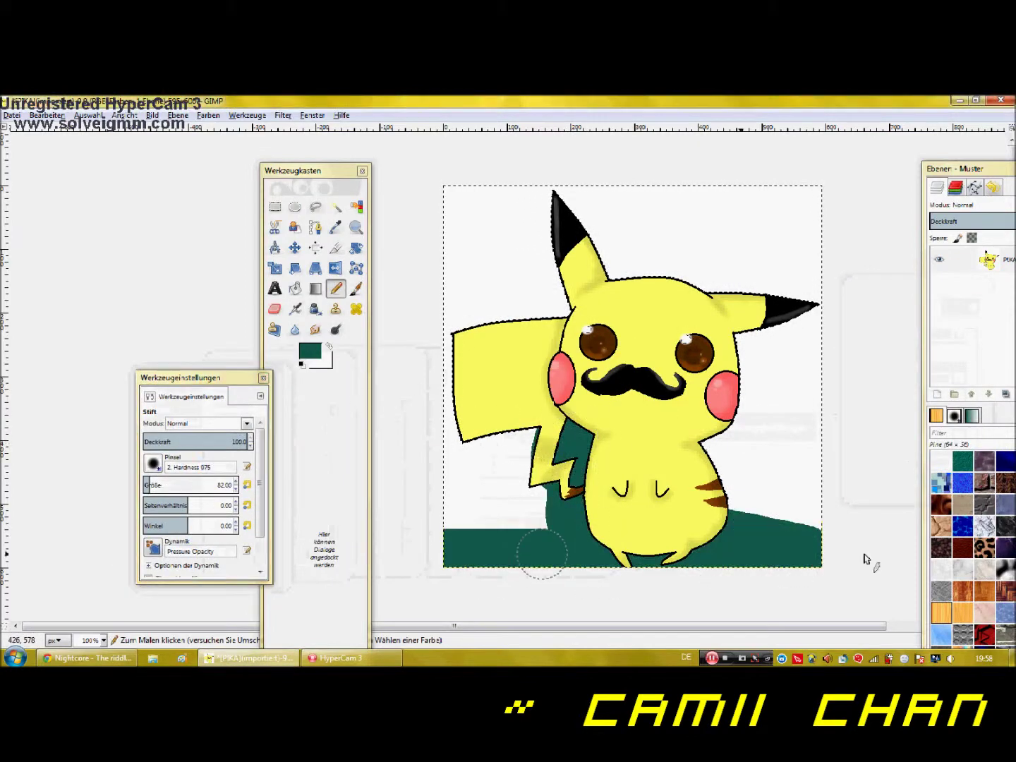
{"action": "mouse_move", "coordinate": [821, 298]}
{"action": "left_mouse_down"}
{"action": "mouse_move", "coordinate": [443, 211]}
{"action": "mouse_move", "coordinate": [494, 487]}
{"action": "mouse_move", "coordinate": [470, 269]}
{"action": "left_mouse_up"}
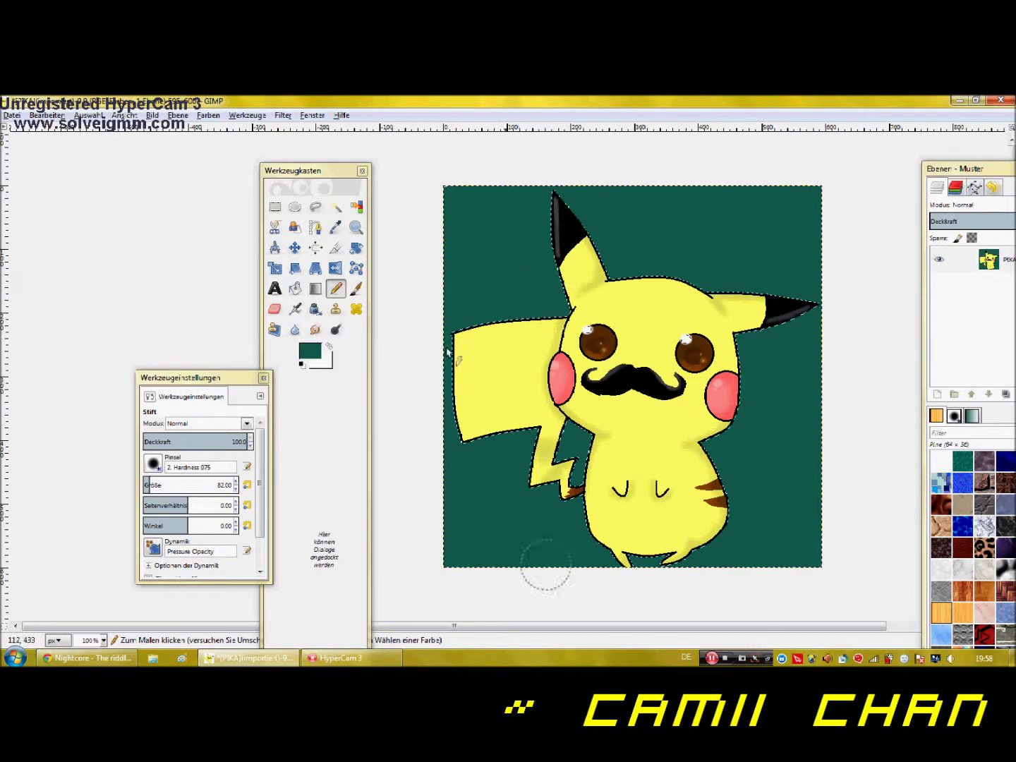
Step: Select the green background by colour and paint it over in light red with the Ink tool
{"action": "left_click", "coordinate": [356, 207]}
{"action": "left_click", "coordinate": [510, 244]}
{"action": "left_click", "coordinate": [311, 351]}
{"action": "left_click", "coordinate": [885, 411]}
{"action": "left_click", "coordinate": [911, 443]}
{"action": "left_click", "coordinate": [315, 309]}
{"action": "mouse_move", "coordinate": [494, 263]}
{"action": "left_mouse_down"}
{"action": "mouse_move", "coordinate": [766, 229]}
{"action": "mouse_move", "coordinate": [423, 238]}
{"action": "mouse_move", "coordinate": [639, 530]}
{"action": "mouse_move", "coordinate": [792, 431]}
{"action": "left_mouse_up"}
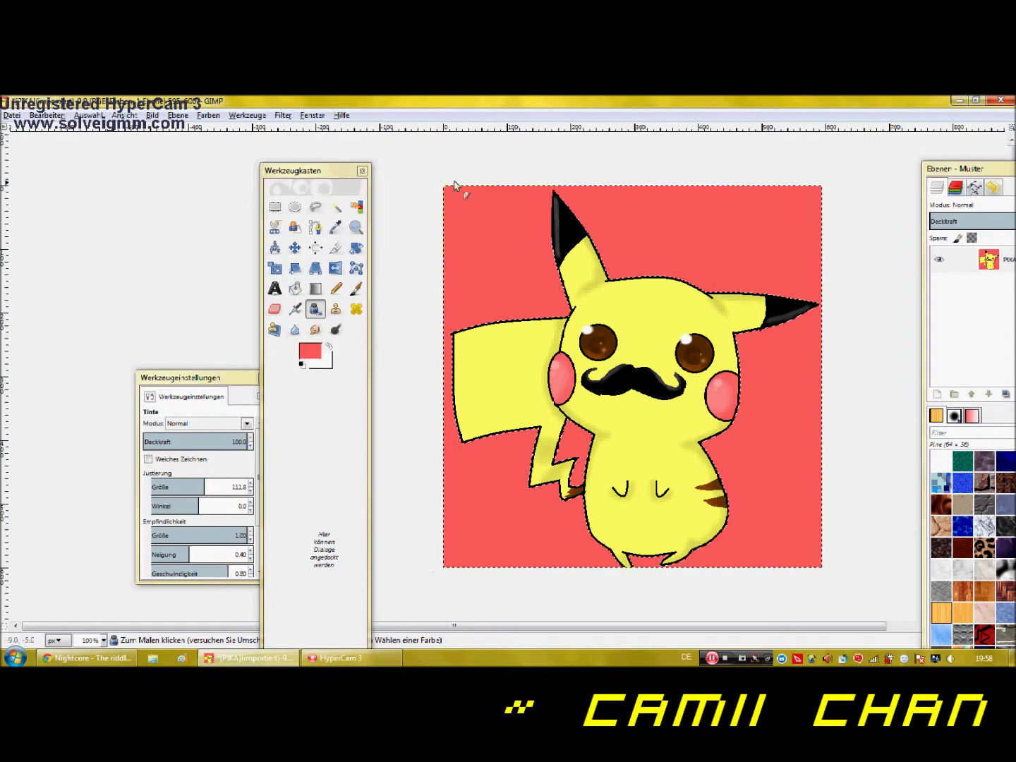
Step: Set a slightly darker red foreground and stamp one large Pencil dot near each corner of the background
{"action": "left_click", "coordinate": [309, 352]}
{"action": "left_click", "coordinate": [787, 327]}
{"action": "left_click", "coordinate": [336, 288]}
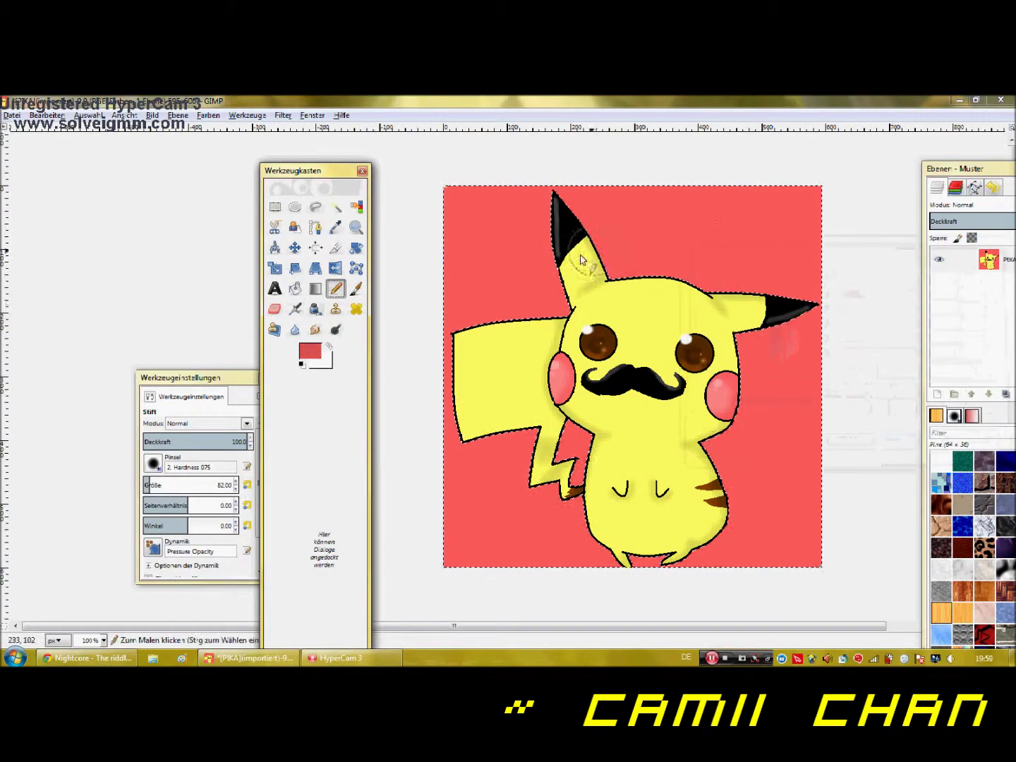
{"action": "left_click", "coordinate": [757, 221]}
{"action": "left_click", "coordinate": [486, 510]}
{"action": "left_click", "coordinate": [784, 510]}
{"action": "left_click", "coordinate": [490, 227]}
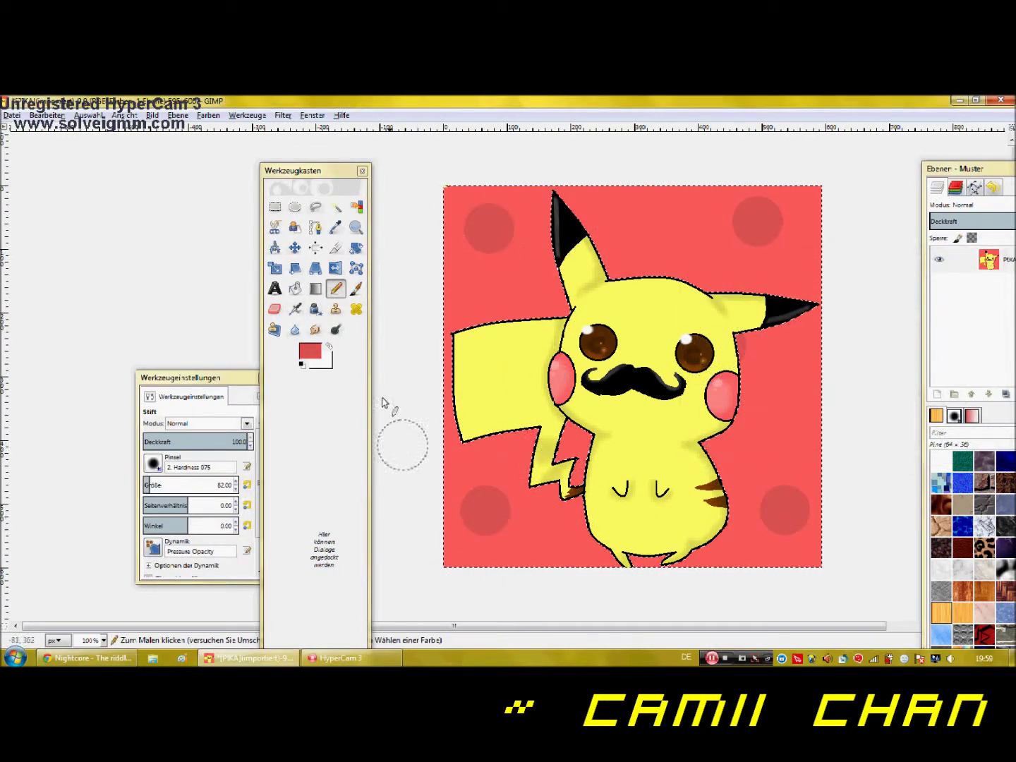
Step: Set a dark maroon foreground and stamp large dots at the right edge, between the feet, behind the tail and above the head
{"action": "left_click", "coordinate": [309, 351]}
{"action": "left_click", "coordinate": [755, 334]}
{"action": "left_click", "coordinate": [892, 442]}
{"action": "left_click", "coordinate": [812, 389]}
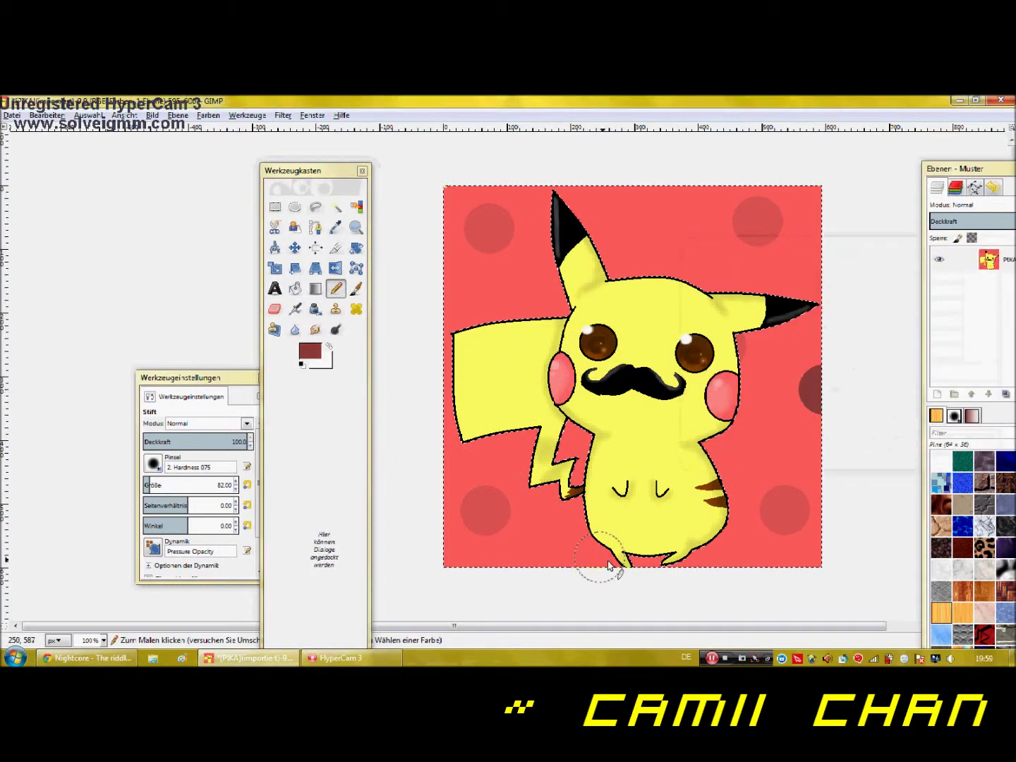
{"action": "left_click", "coordinate": [627, 562]}
{"action": "left_click", "coordinate": [451, 344]}
{"action": "left_click", "coordinate": [626, 263]}
{"action": "left_click", "coordinate": [575, 470]}
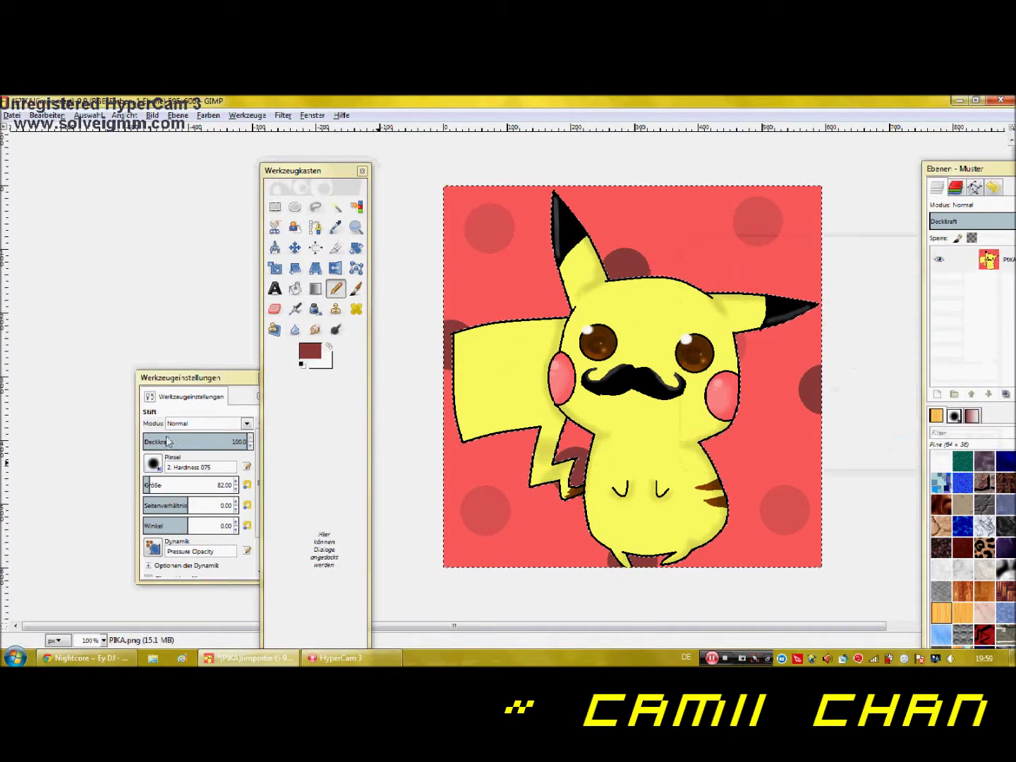
Step: Set the Pencil size to 53 and stamp smaller maroon dots around the right ear, beside the body and at the bottom edge
{"action": "left_click", "coordinate": [236, 489]}
{"action": "left_click", "coordinate": [813, 309]}
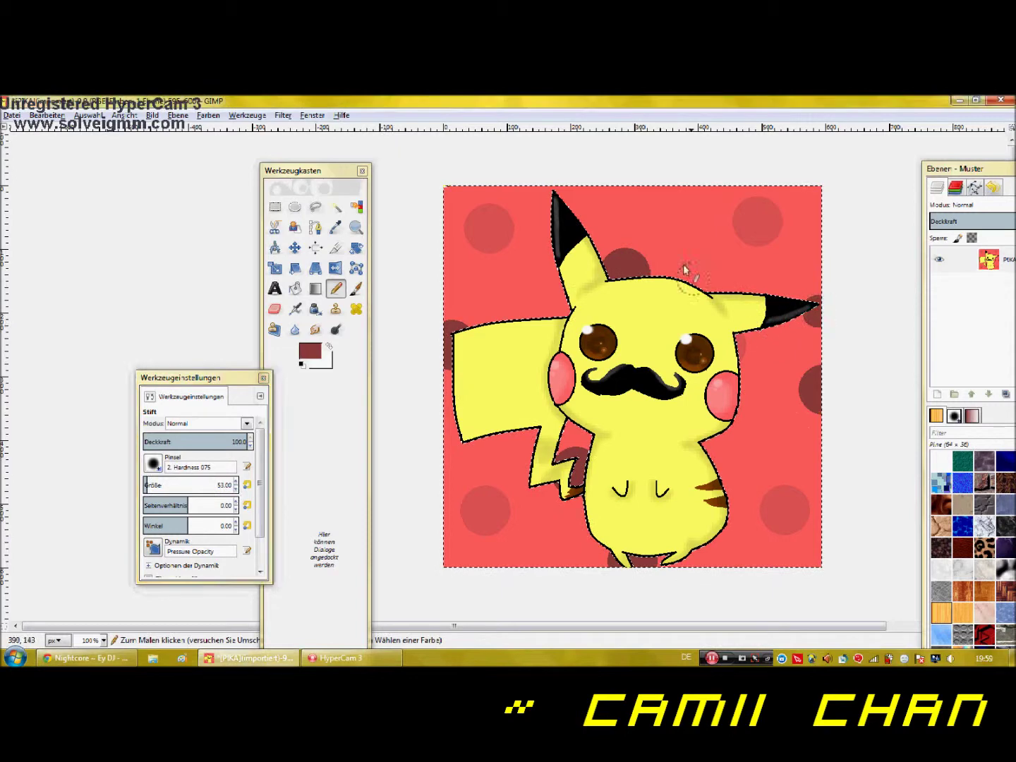
{"action": "left_click", "coordinate": [531, 568]}
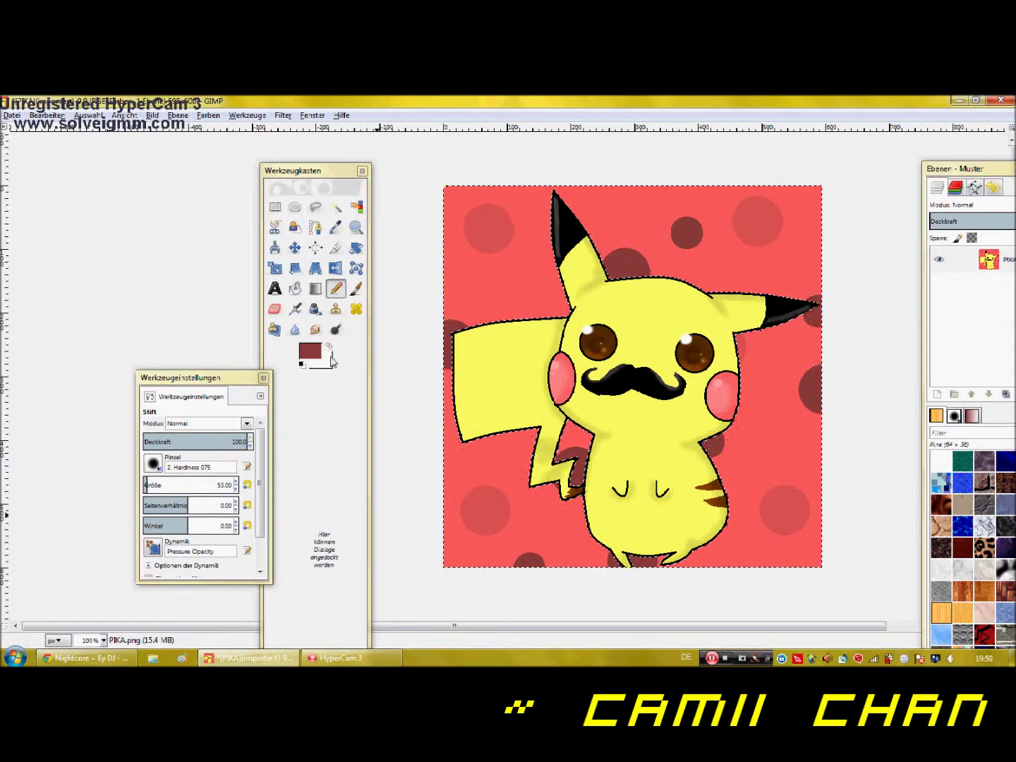
Step: Set the foreground back to the medium red and stamp small dots above the tail, beside the right foot and near the top edge
{"action": "left_click", "coordinate": [310, 352]}
{"action": "left_click", "coordinate": [882, 393]}
{"action": "left_click", "coordinate": [909, 441]}
{"action": "left_click", "coordinate": [542, 302]}
{"action": "left_click", "coordinate": [733, 541]}
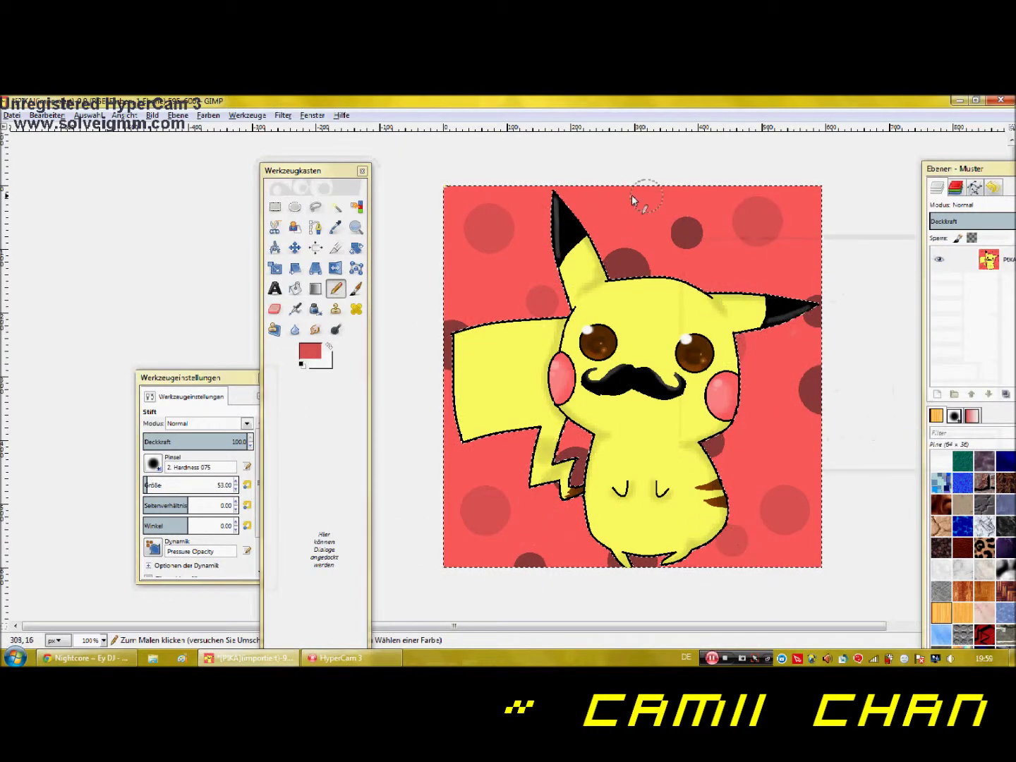
{"action": "left_click", "coordinate": [615, 195]}
Step: Set the foreground to the background red and stamp offset Pencil dots over the large dots, plus size 40 ones over the small dots, forming crescents
{"action": "left_click", "coordinate": [310, 351]}
{"action": "left_click", "coordinate": [883, 393]}
{"action": "left_click", "coordinate": [906, 444]}
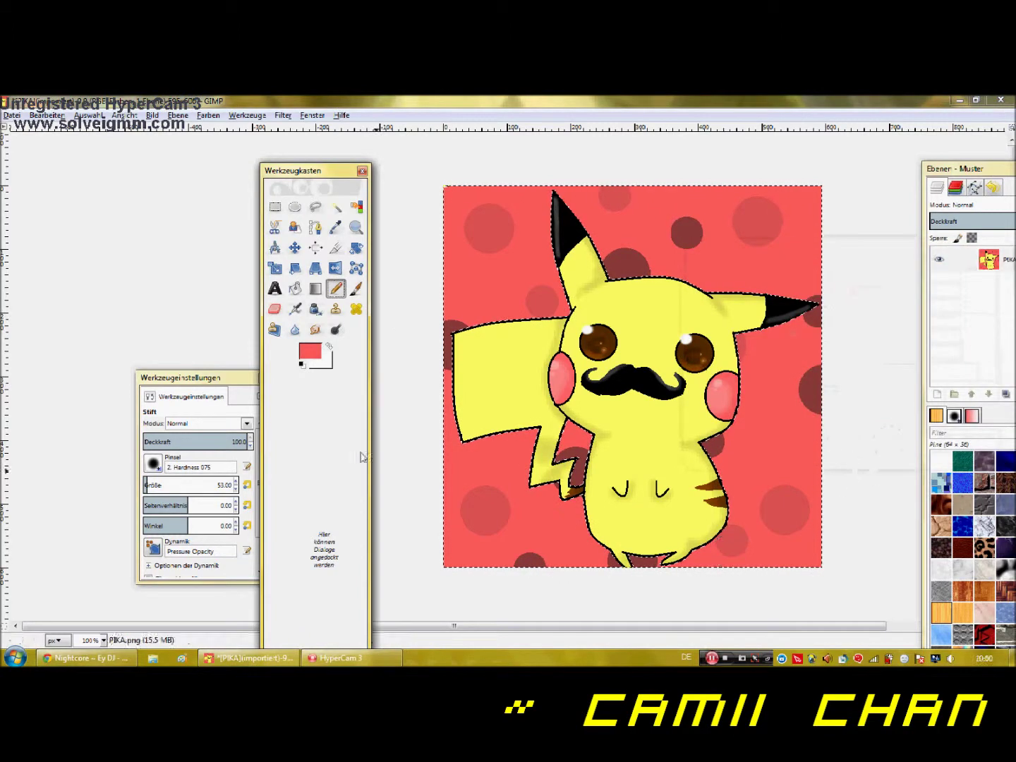
{"action": "left_click", "coordinate": [487, 528]}
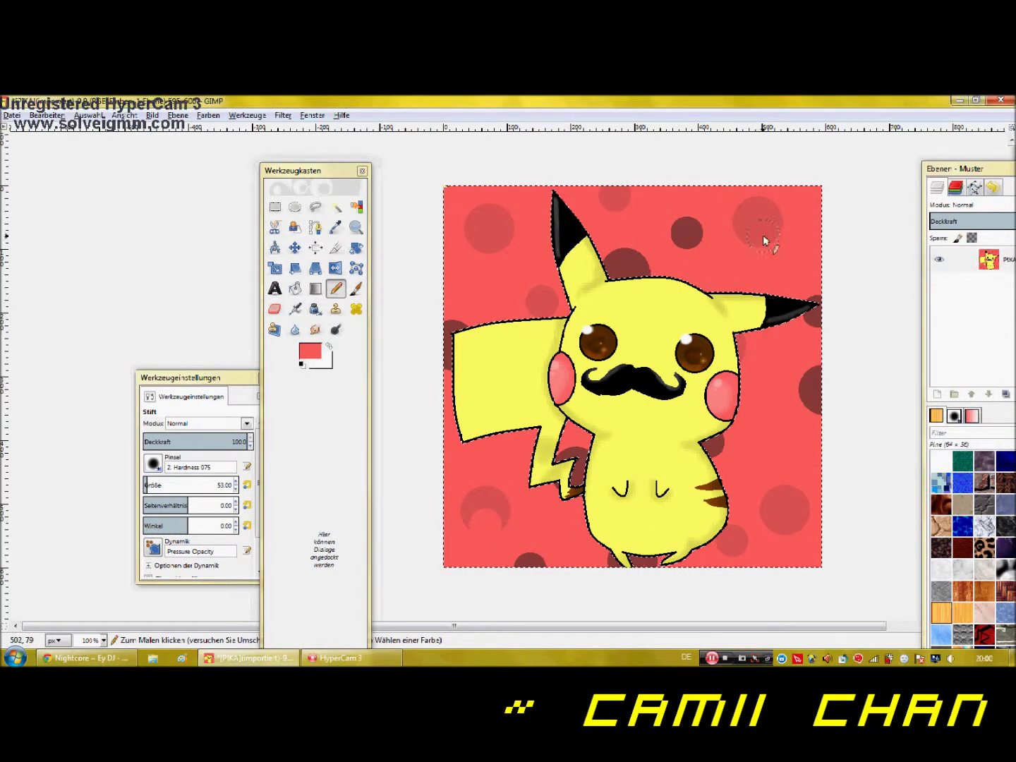
{"action": "left_click", "coordinate": [490, 240]}
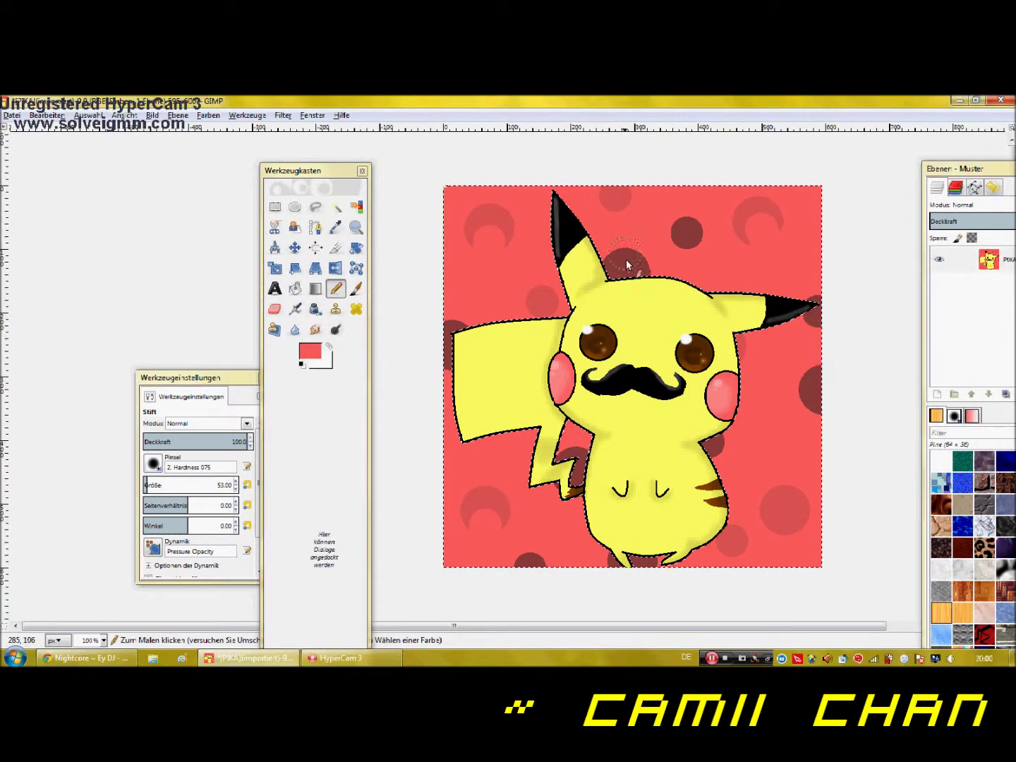
{"action": "left_click", "coordinate": [633, 266]}
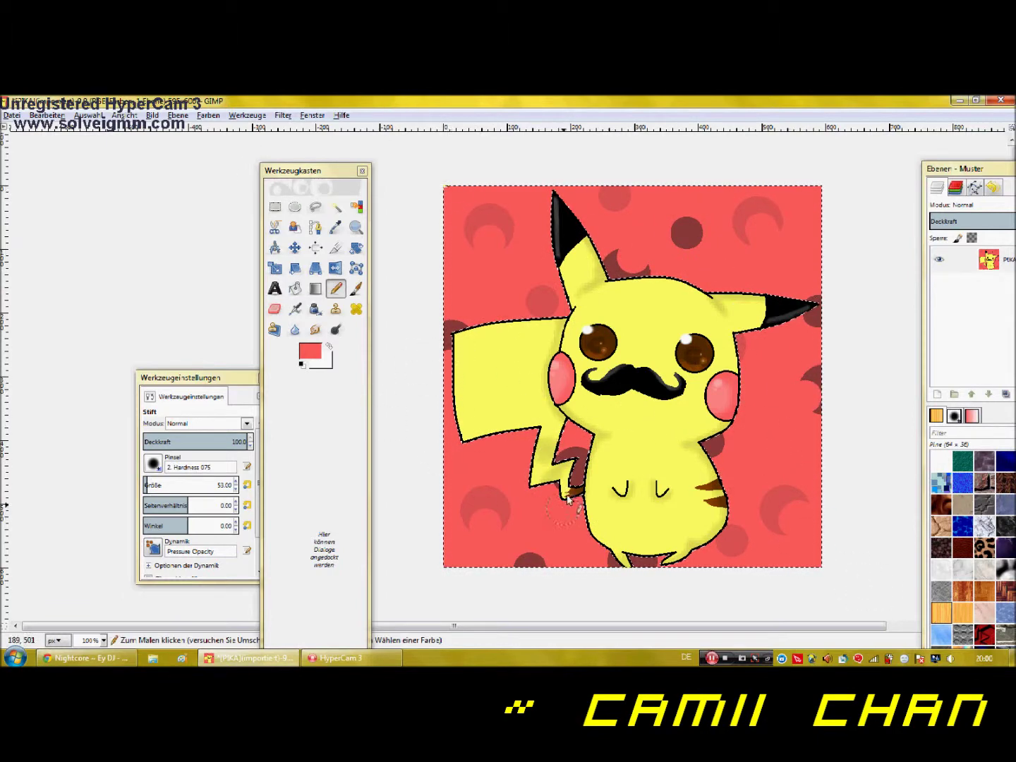
{"action": "left_click", "coordinate": [236, 488]}
{"action": "left_click", "coordinate": [543, 560]}
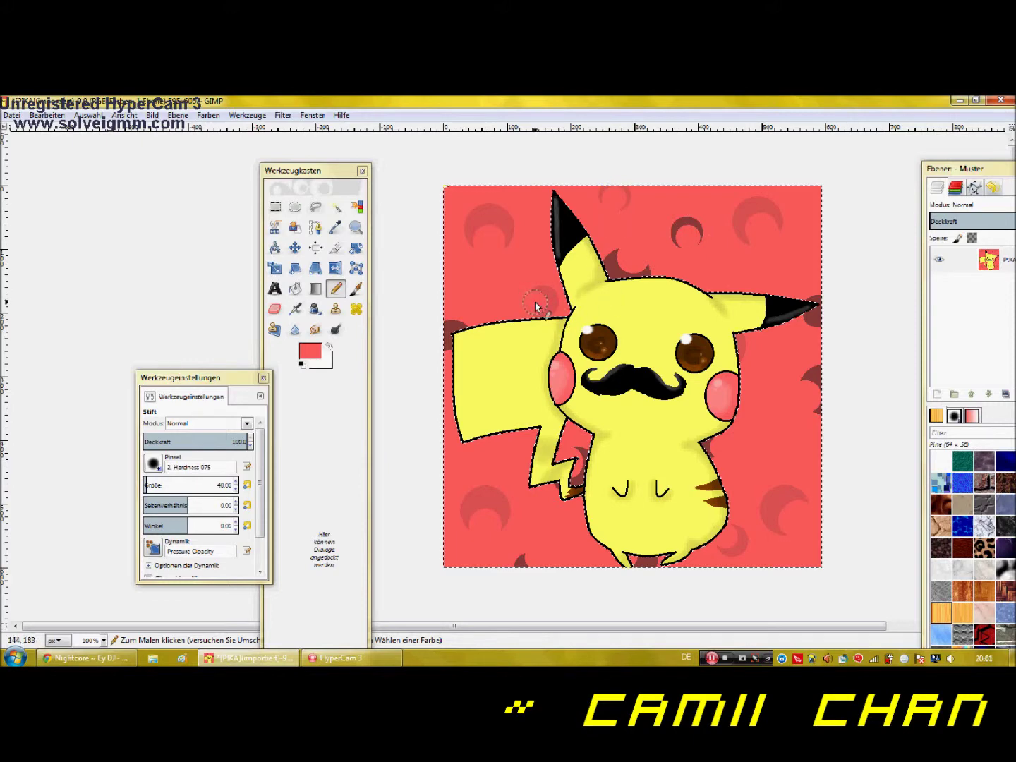
Step: Switch to the Airbrush with the 2. Hardness 075 brush for working on the background's lower-right corner
{"action": "left_click", "coordinate": [357, 226]}
{"action": "left_click", "coordinate": [816, 562], "text": "ctrl"}
{"action": "key", "text": "2"}
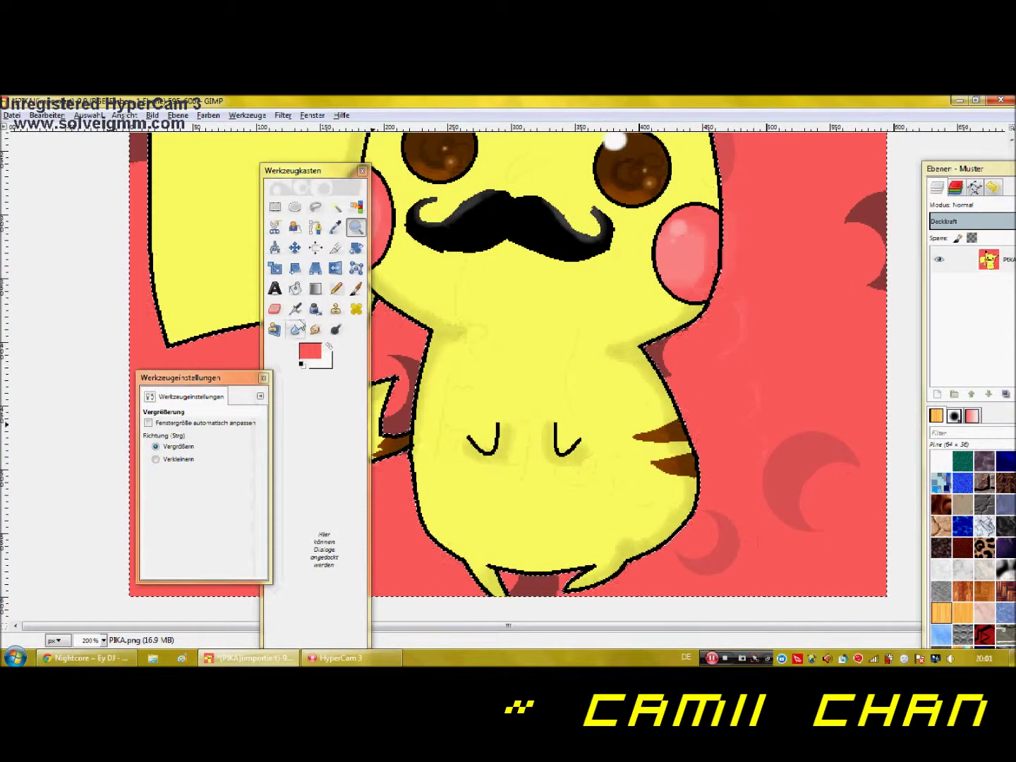
{"action": "left_click", "coordinate": [295, 309]}
{"action": "left_click", "coordinate": [154, 464]}
{"action": "left_click", "coordinate": [170, 501]}
Step: Set a dark maroon foreground and Airbrush size 10, and write a small freehand signature in the background's lower-right corner
{"action": "left_click", "coordinate": [310, 351]}
{"action": "left_click", "coordinate": [857, 393]}
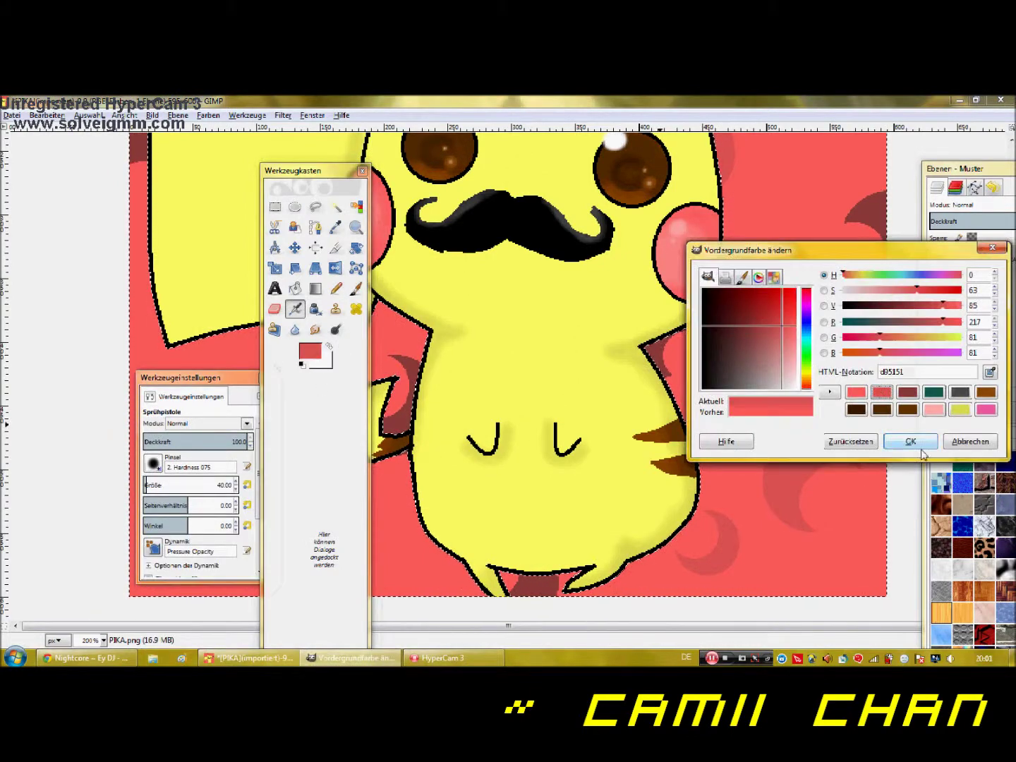
{"action": "left_click", "coordinate": [883, 391]}
{"action": "left_click", "coordinate": [910, 443]}
{"action": "left_click", "coordinate": [236, 490]}
{"action": "left_click", "coordinate": [236, 489]}
{"action": "left_click_drag", "start_coordinate": [765, 543], "coordinate": [787, 555]}
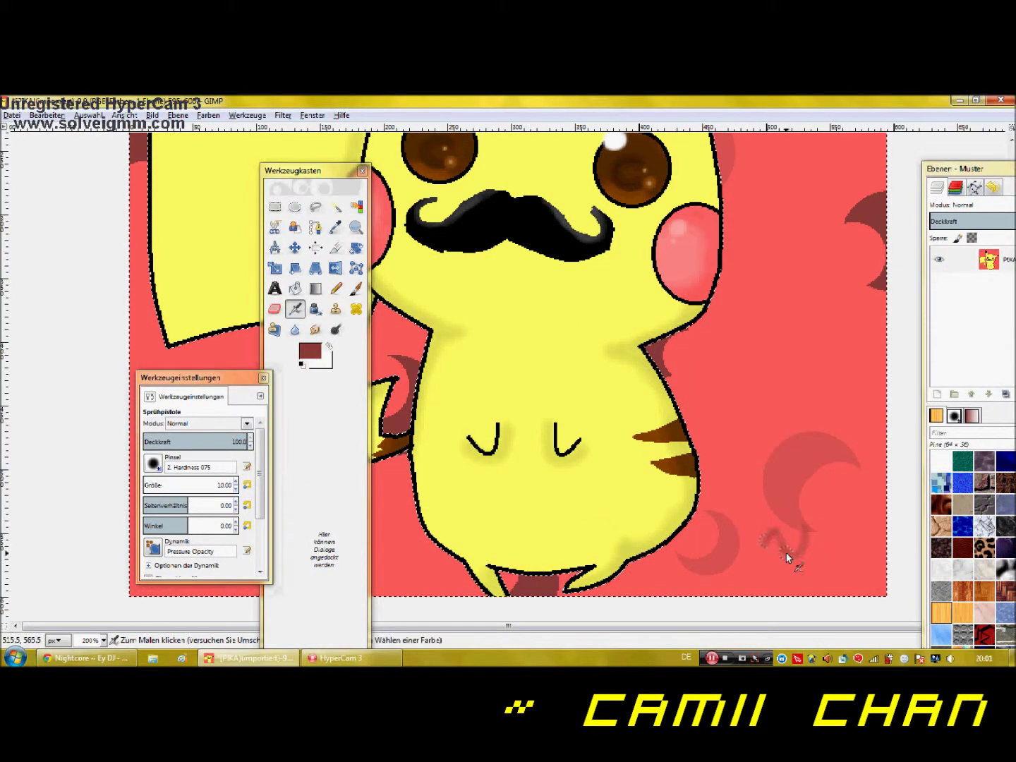